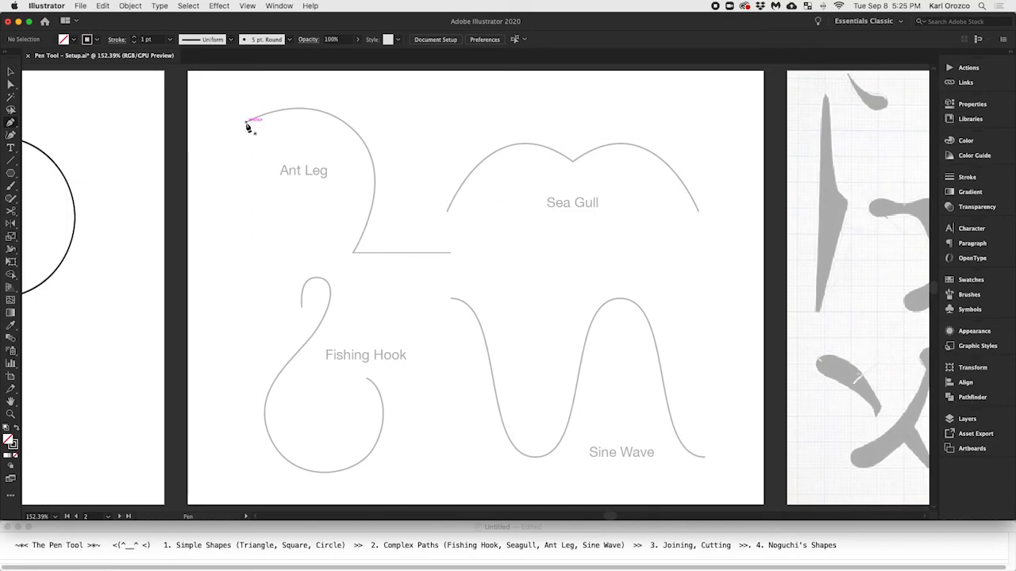
# Trace the Ant Leg's curved part with the Pen tool, from its upper-left end to the corner above the foot.
pyautogui.click(246, 123)
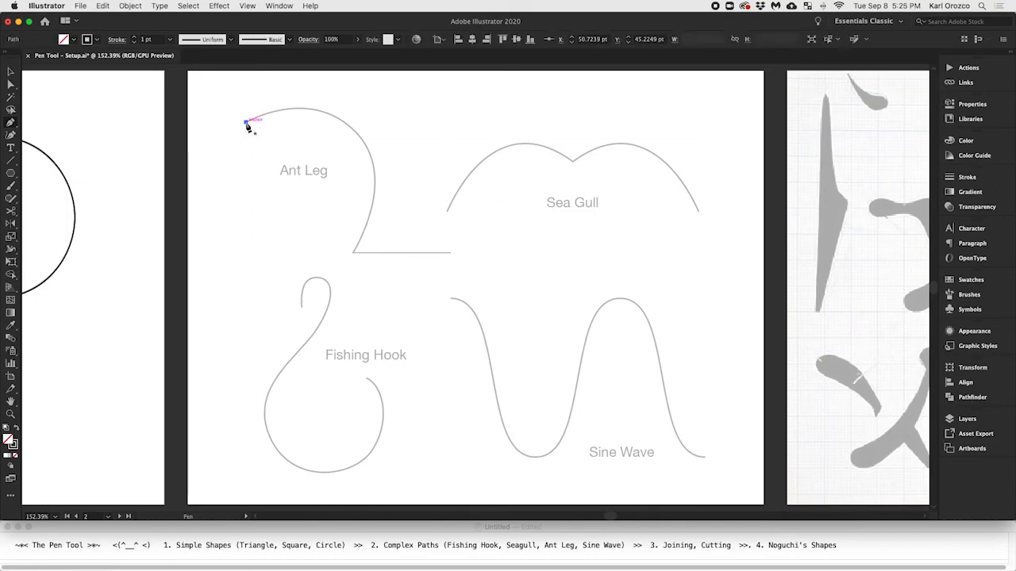
pyautogui.moveTo(246, 123); pyautogui.dragTo(391, 154)
pyautogui.moveTo(391, 155); pyautogui.dragTo(392, 154)
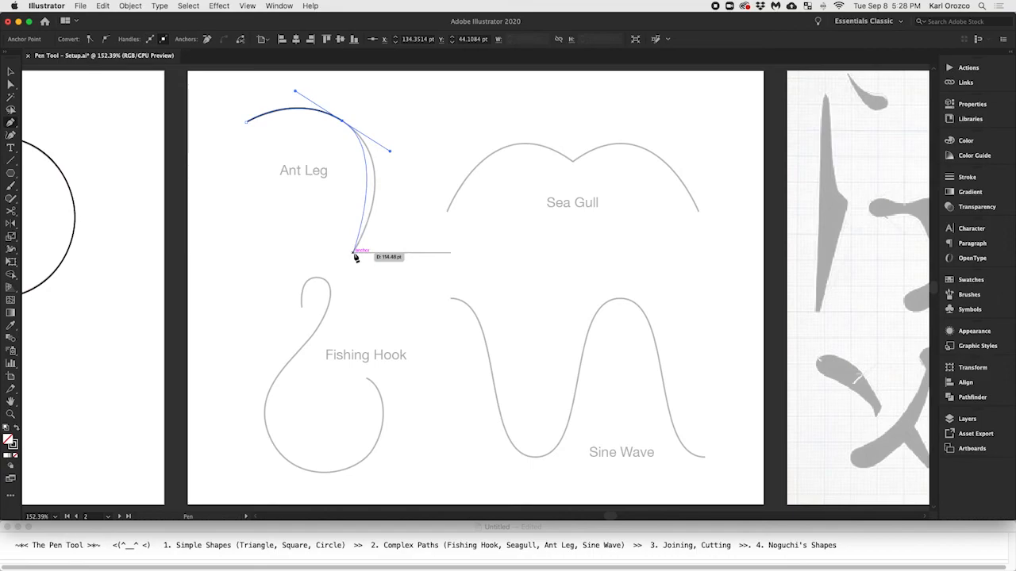
pyautogui.moveTo(355, 255); pyautogui.dragTo(330, 296)
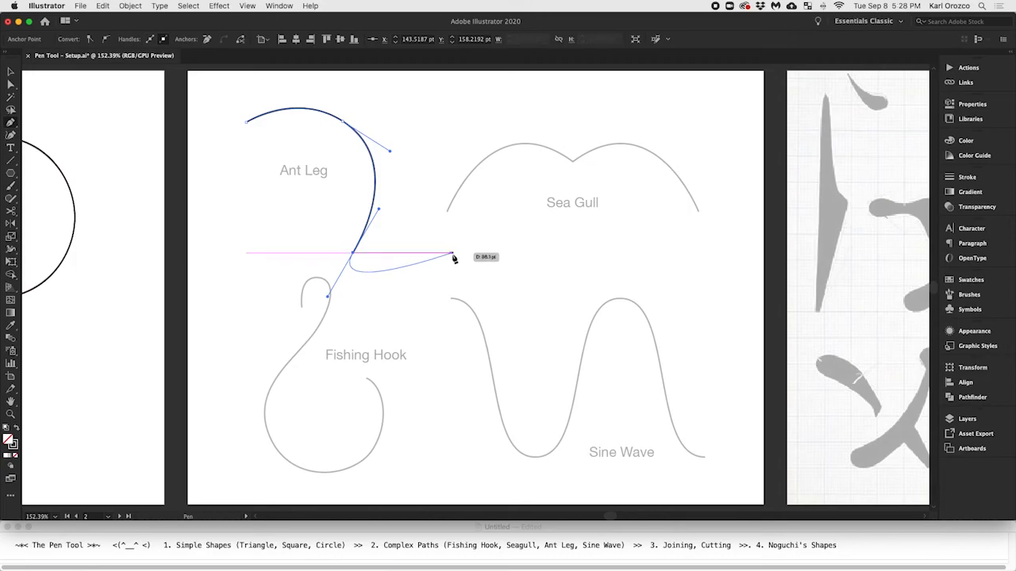
# Remove the corner anchor's outgoing handle, trace the Ant Leg's straight horizontal foot, and end the path.
pyautogui.moveTo(453, 255); pyautogui.dragTo(352, 268)
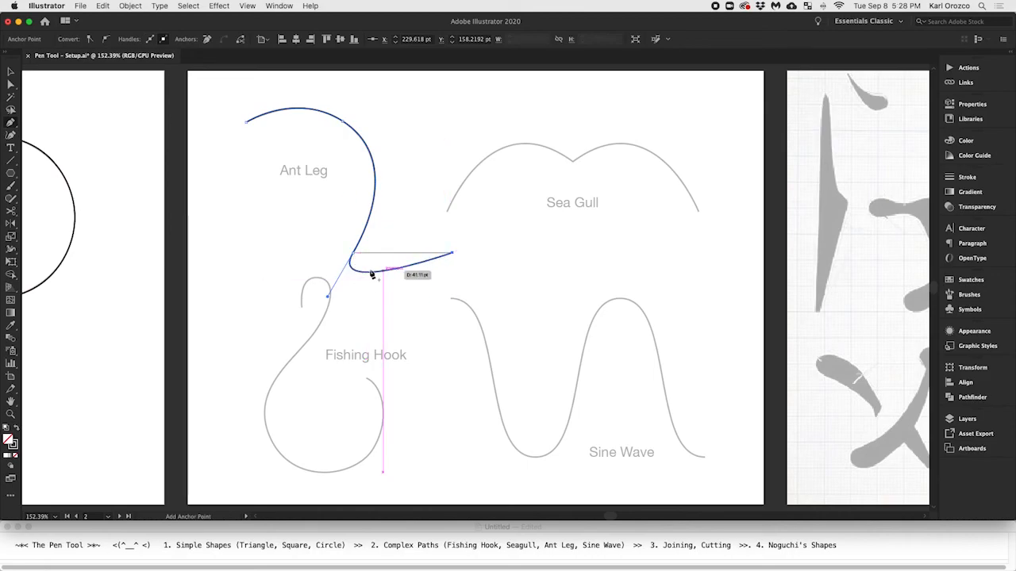
pyautogui.moveTo(454, 266); pyautogui.dragTo(354, 259)
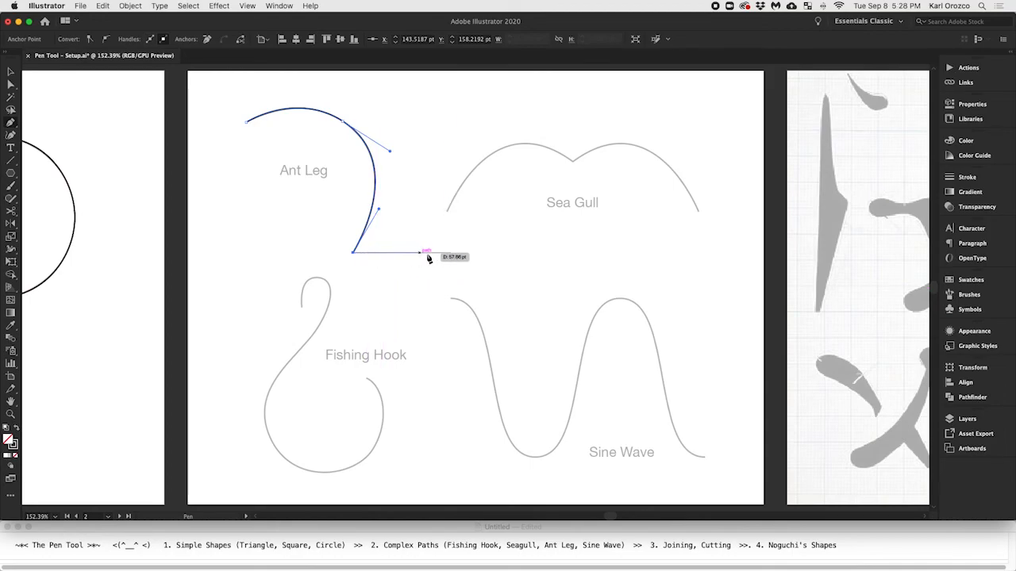
pyautogui.click(451, 252)
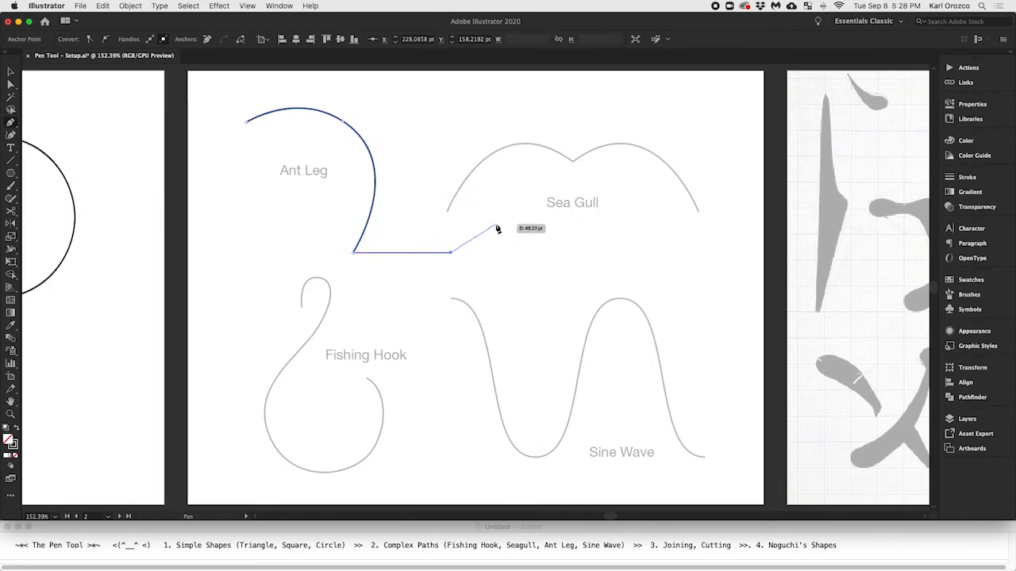
pyautogui.press('Escape')
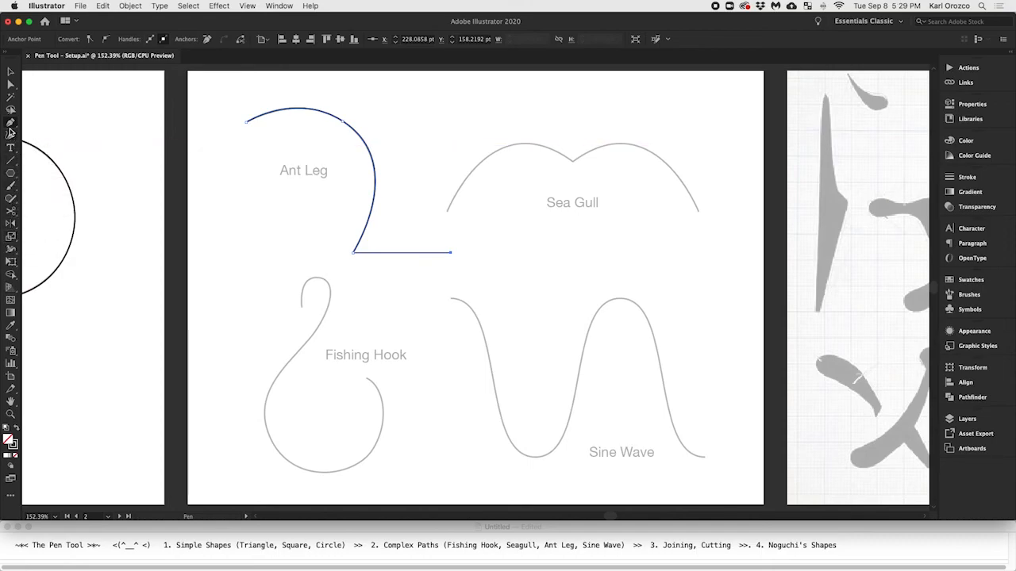
# Start a new Pen path at the outer tip of the Sea Gull's left wing.
pyautogui.hscroll(1, 521, 164)
pyautogui.hscroll(5, 512, 165)
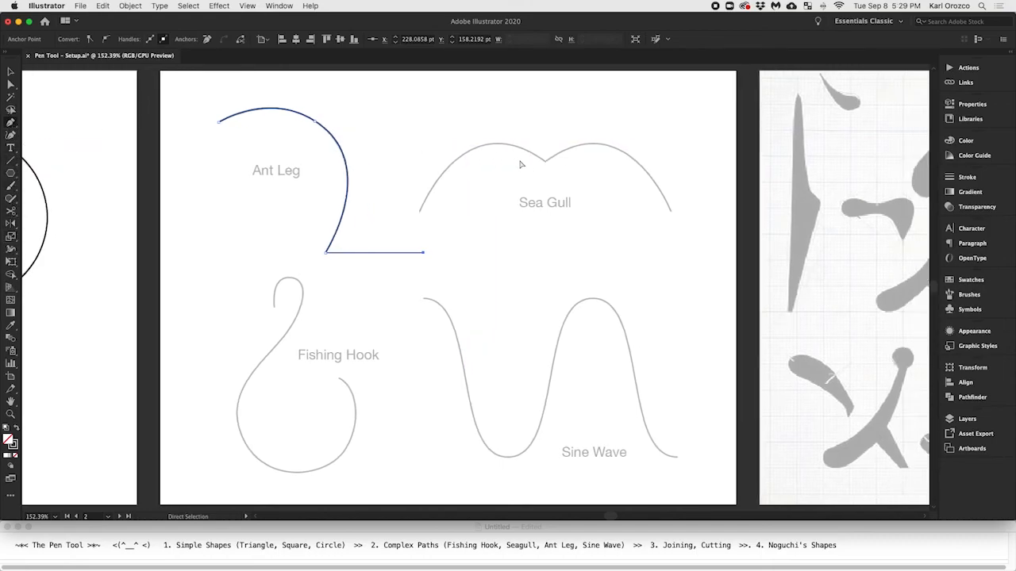
pyautogui.scroll(3, 508, 164)
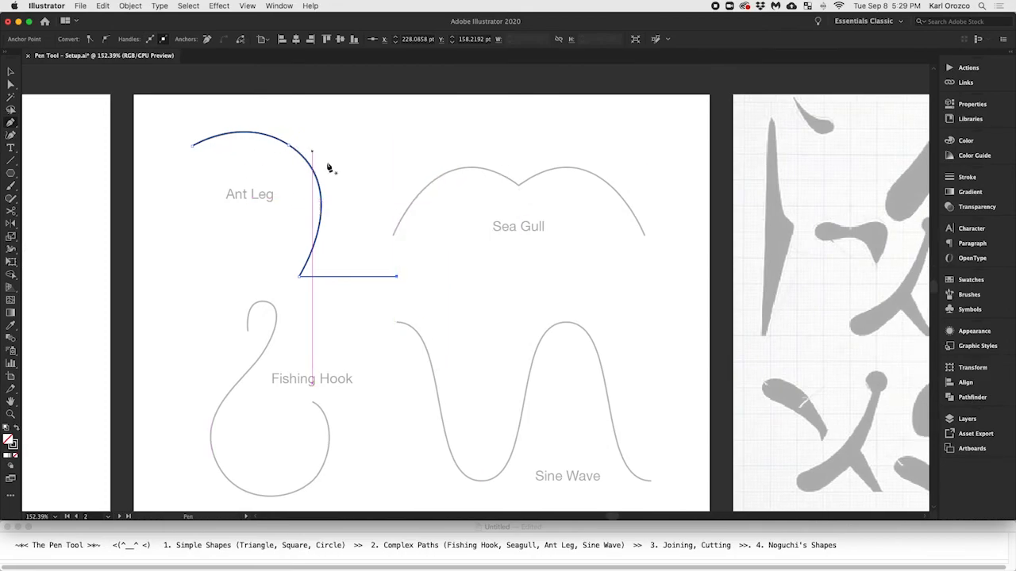
pyautogui.click(392, 234)
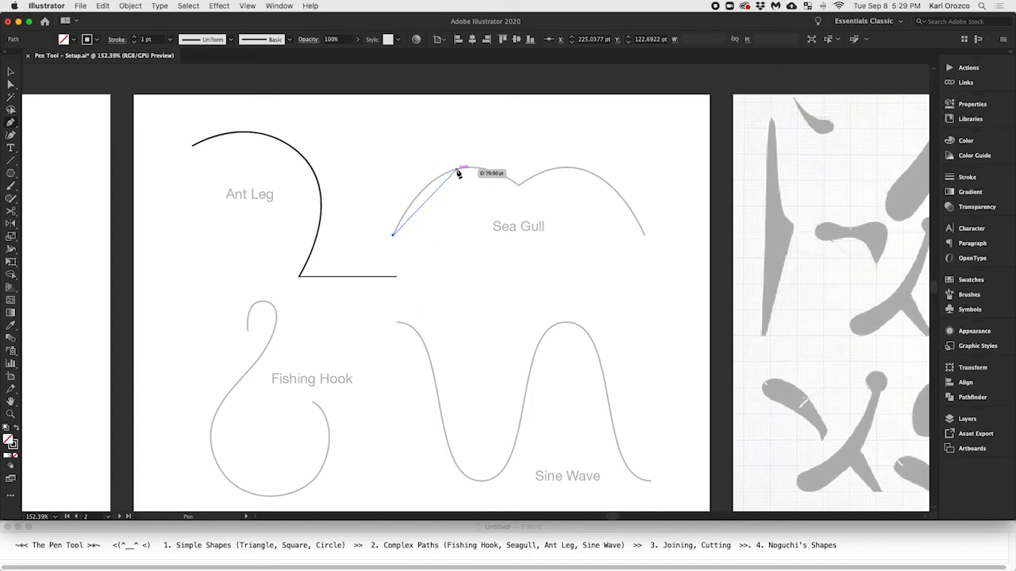
pyautogui.moveTo(458, 168); pyautogui.dragTo(498, 159)
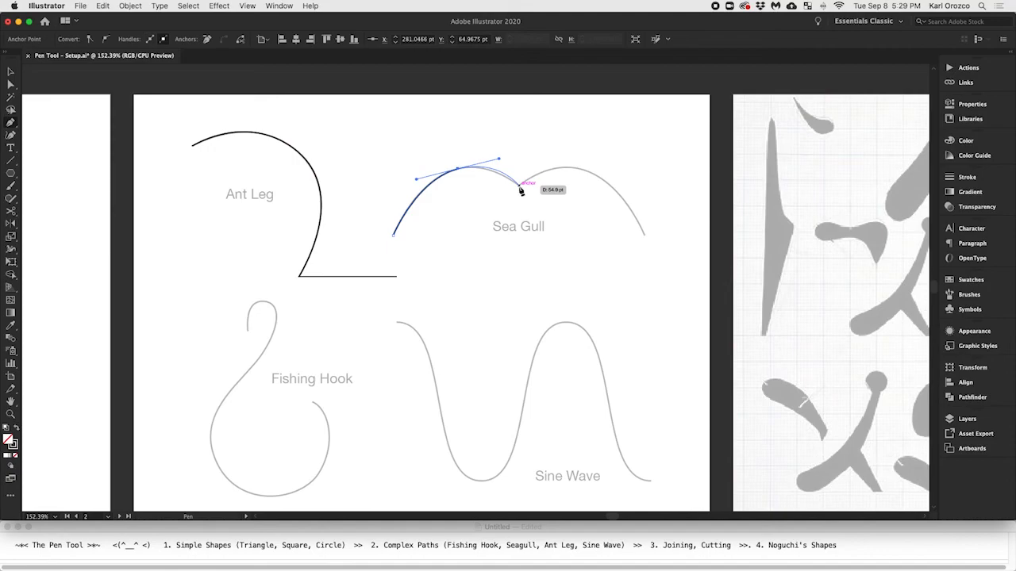
pyautogui.moveTo(520, 185); pyautogui.dragTo(461, 176)
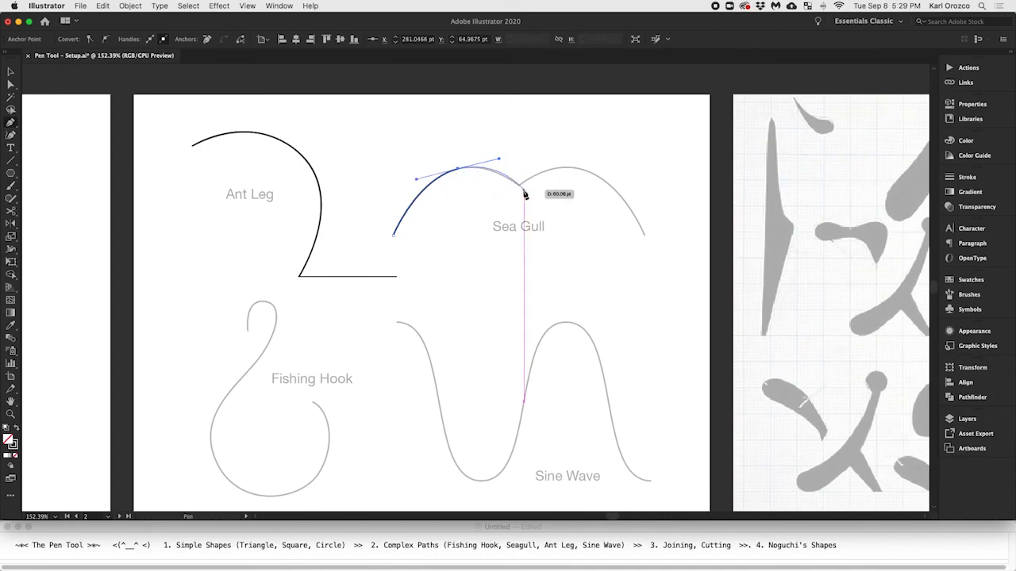
pyautogui.press('super+z')
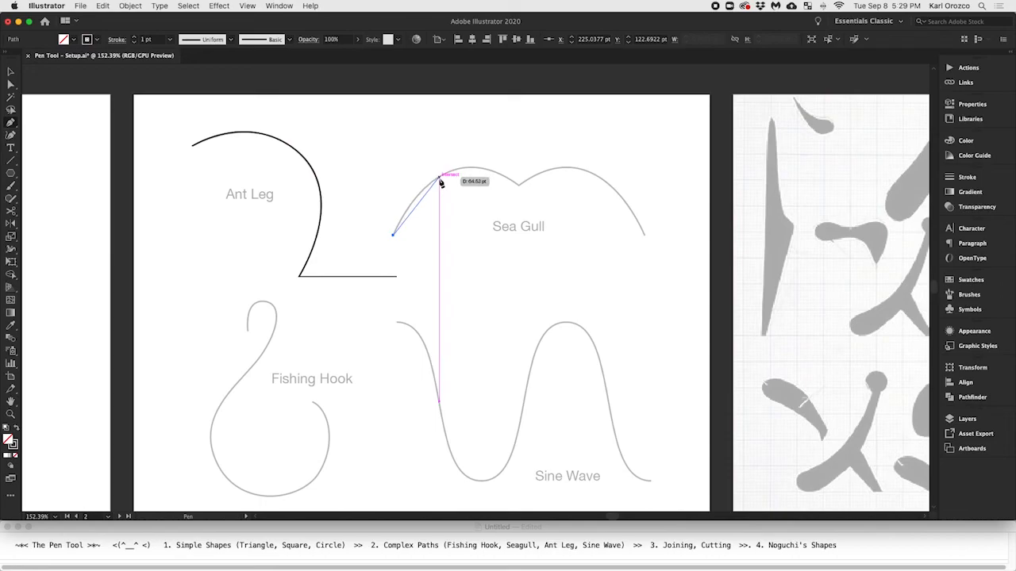
# Trace the Sea Gull's left wing with a smooth anchor on its rising side and another at the centre notch.
pyautogui.moveTo(439, 179); pyautogui.dragTo(476, 156)
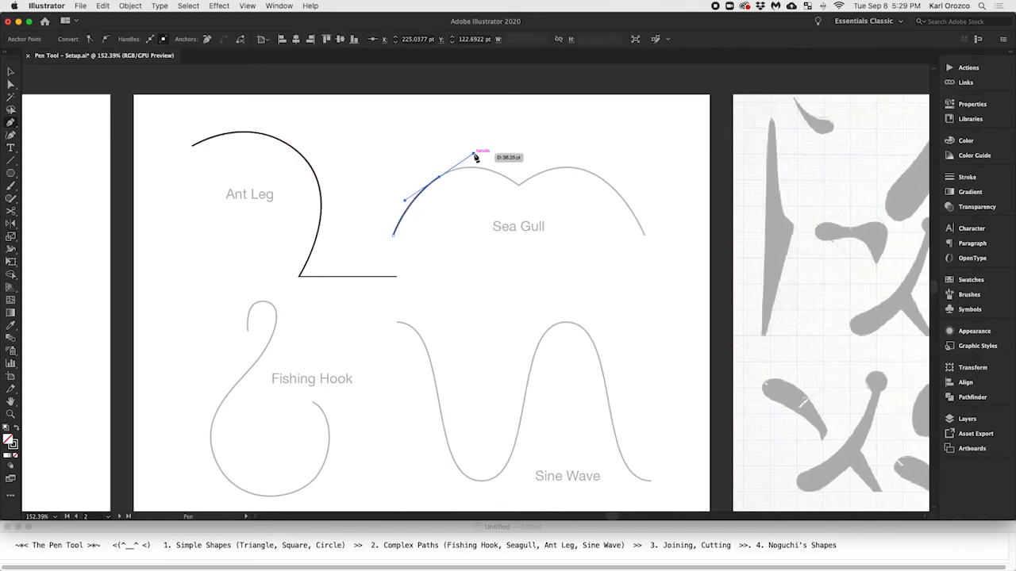
pyautogui.click(520, 189)
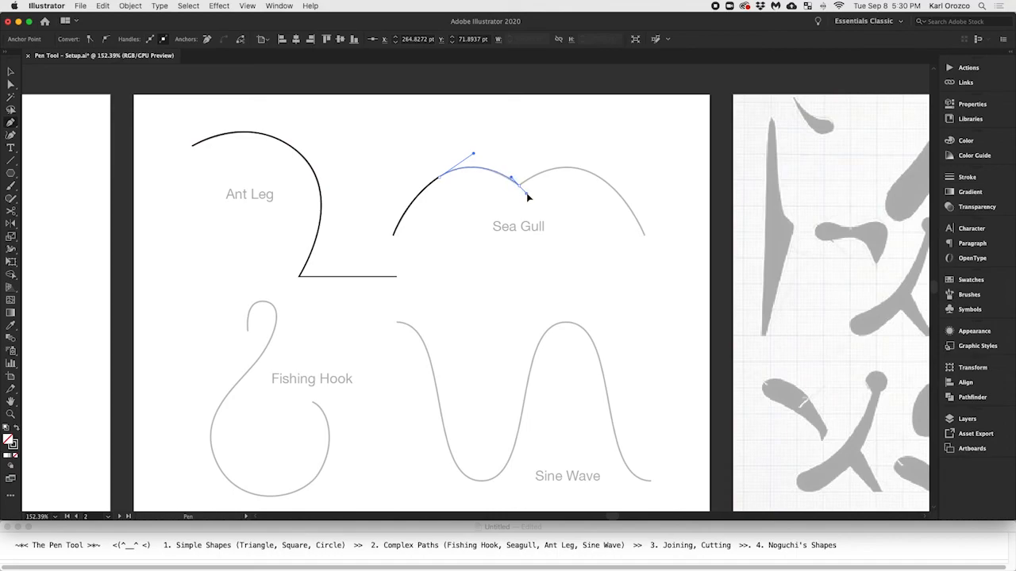
pyautogui.moveTo(529, 197); pyautogui.dragTo(465, 176)
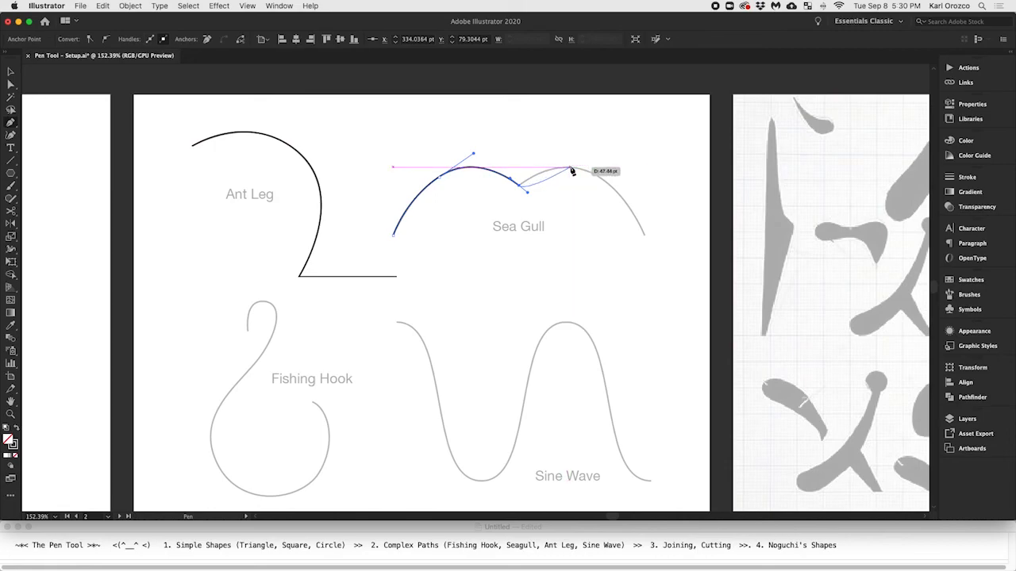
pyautogui.moveTo(568, 168); pyautogui.dragTo(603, 169)
pyautogui.moveTo(643, 234); pyautogui.dragTo(655, 265)
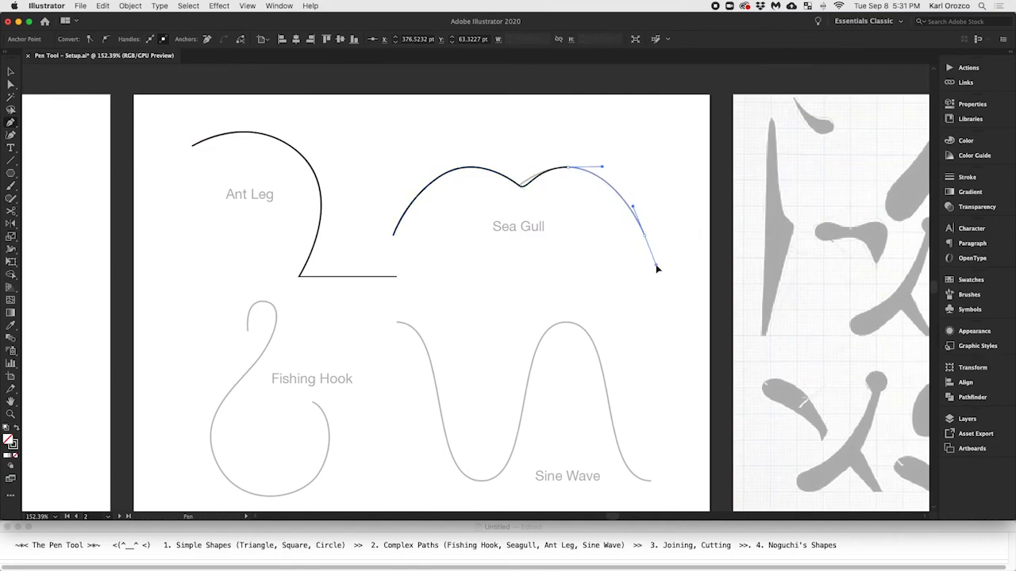
pyautogui.press('v')
pyautogui.click(540, 199)
pyautogui.scroll(4, 533, 189)
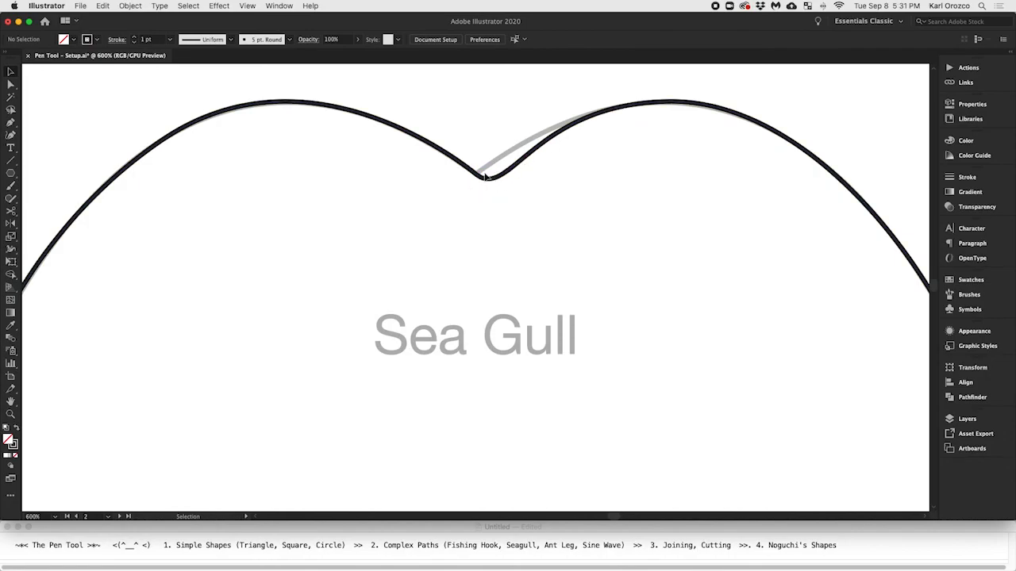
pyautogui.scroll(-5, 480, 177)
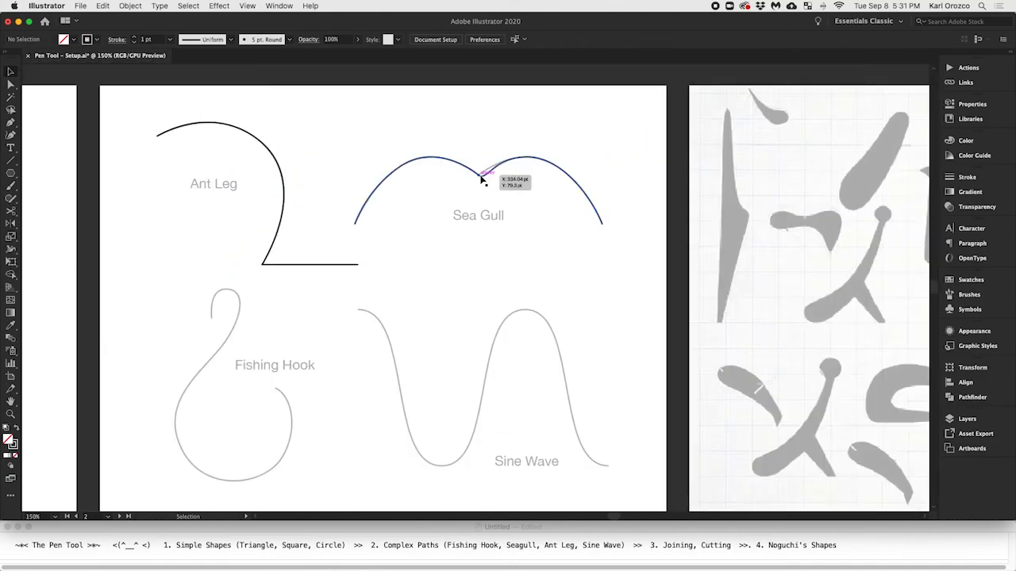
pyautogui.scroll(2, 480, 177)
pyautogui.press('super+z')
pyautogui.press('super+z')
pyautogui.press('super+equal')
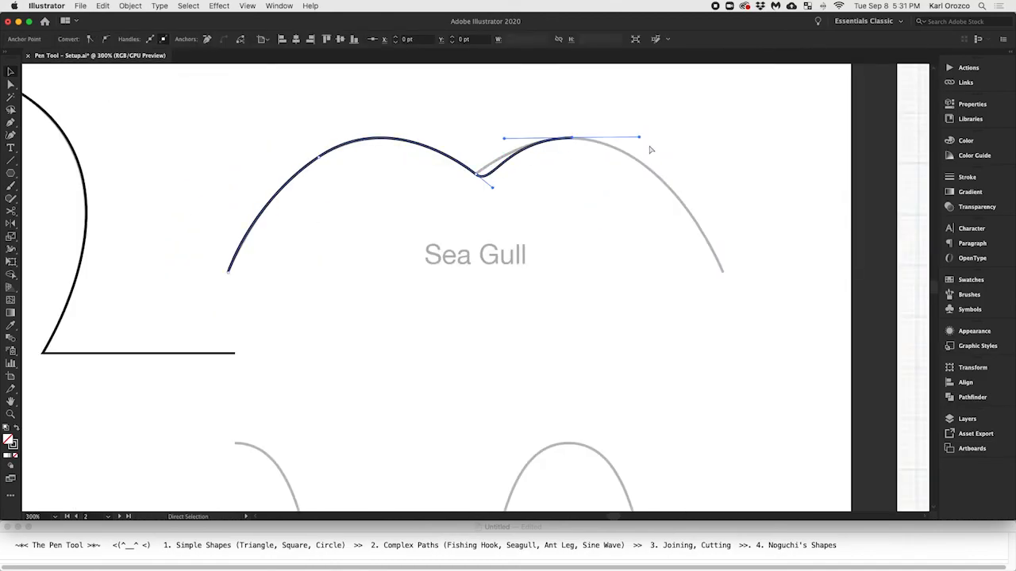
pyautogui.press('super+z')
# Trace the Sea Gull's right wing with the Pen tool, starting without a handle at the centre notch and ending at the outer tip.
pyautogui.press('v')
pyautogui.click(480, 175)
pyautogui.click(473, 170)
pyautogui.scroll(-2, 119, 327)
pyautogui.scroll(-1, 65, 268)
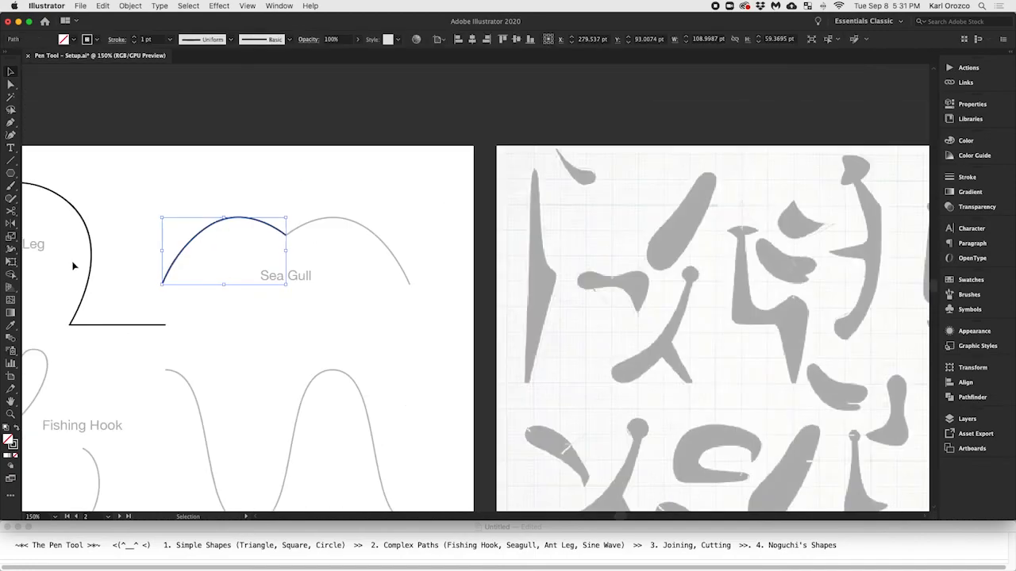
pyautogui.scroll(3, 282, 238)
pyautogui.press('p')
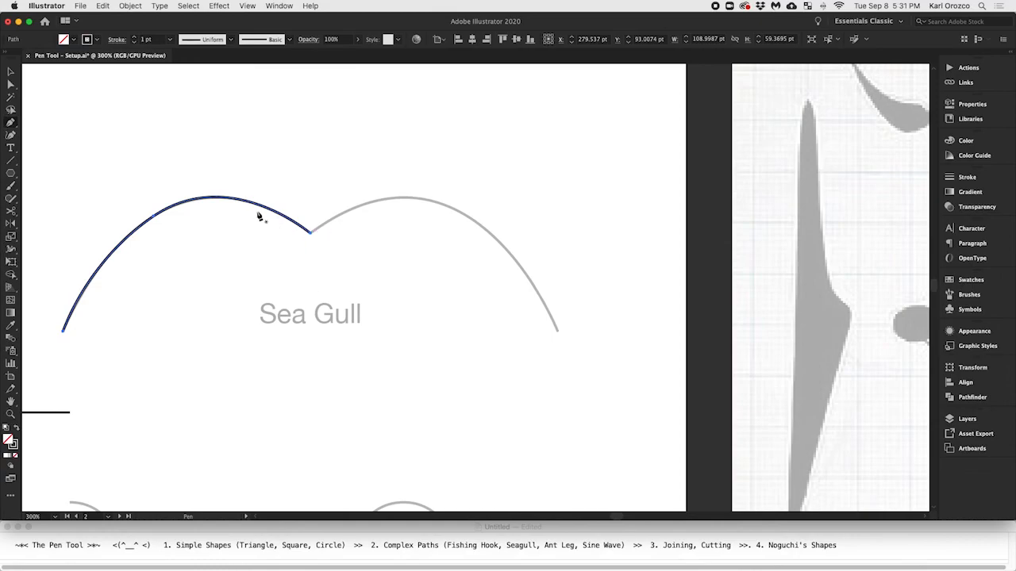
pyautogui.keyDown('super'); pyautogui.click(310, 237); pyautogui.keyUp('super')
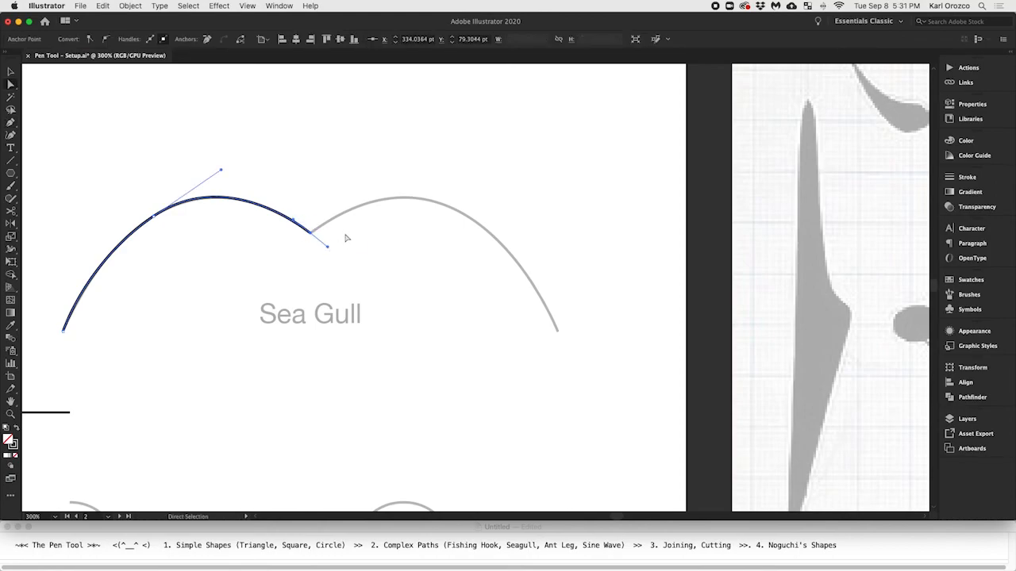
pyautogui.keyDown('super'); pyautogui.click(346, 238); pyautogui.keyUp('super')
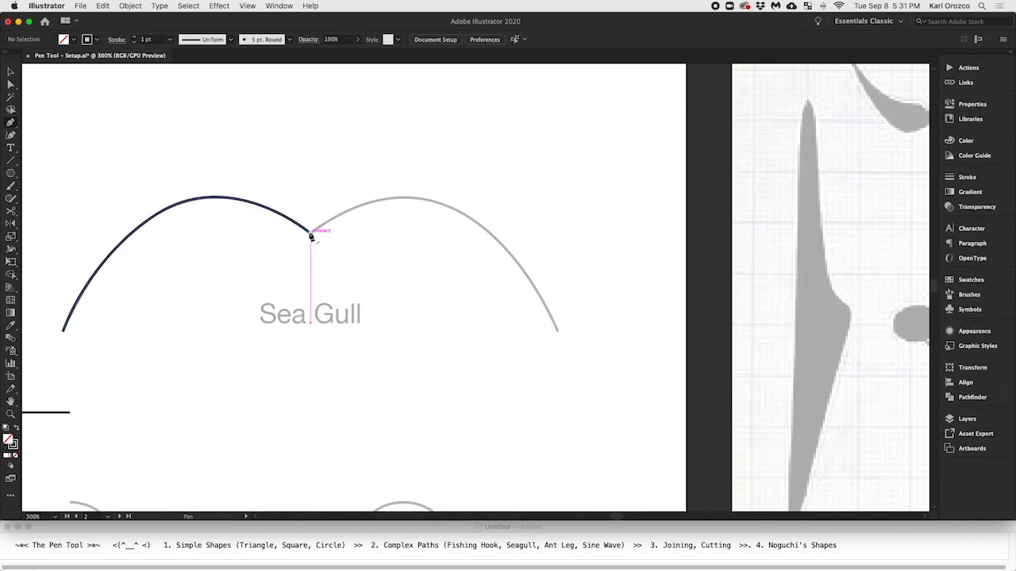
pyautogui.moveTo(311, 232); pyautogui.dragTo(472, 203)
pyautogui.moveTo(560, 334); pyautogui.dragTo(590, 410)
# Deselect the Sea Gull tracing and examine its centre notch up close against the grey guide.
pyautogui.press('v')
pyautogui.click(330, 244)
pyautogui.scroll(2, 305, 227)
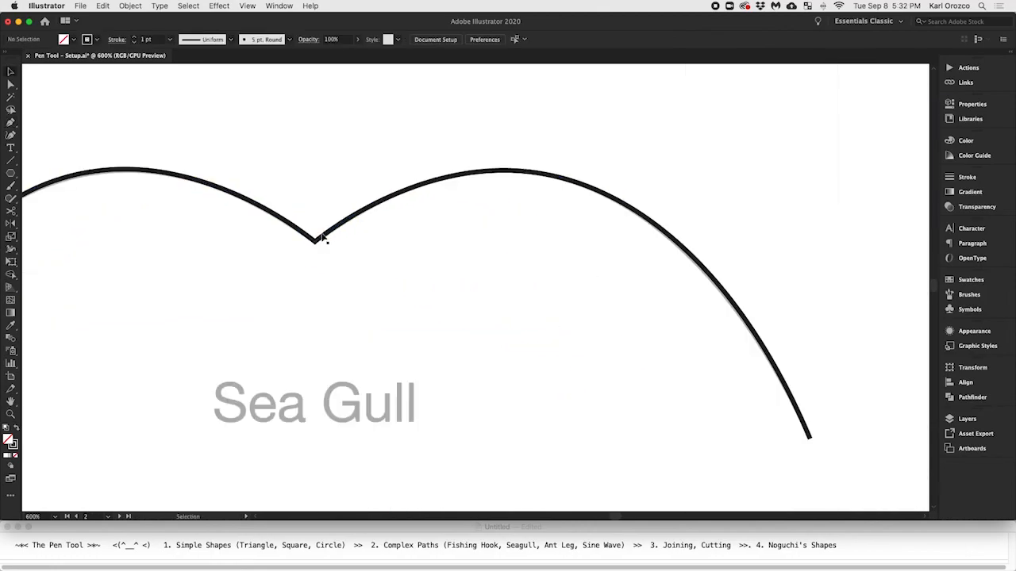
pyautogui.scroll(-4, 324, 252)
pyautogui.press('a')
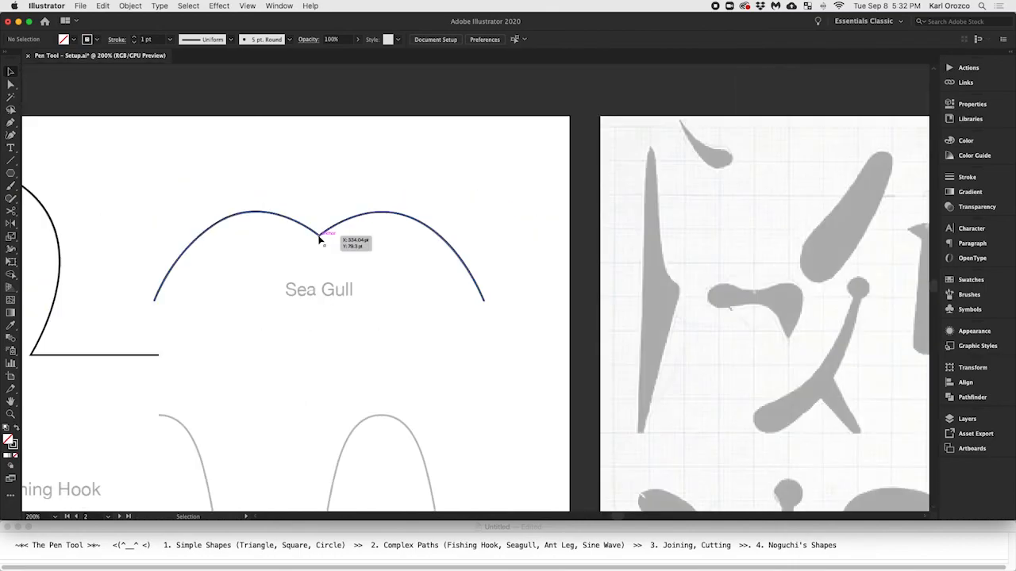
pyautogui.hscroll(-5, 340, 246)
pyautogui.press('v')
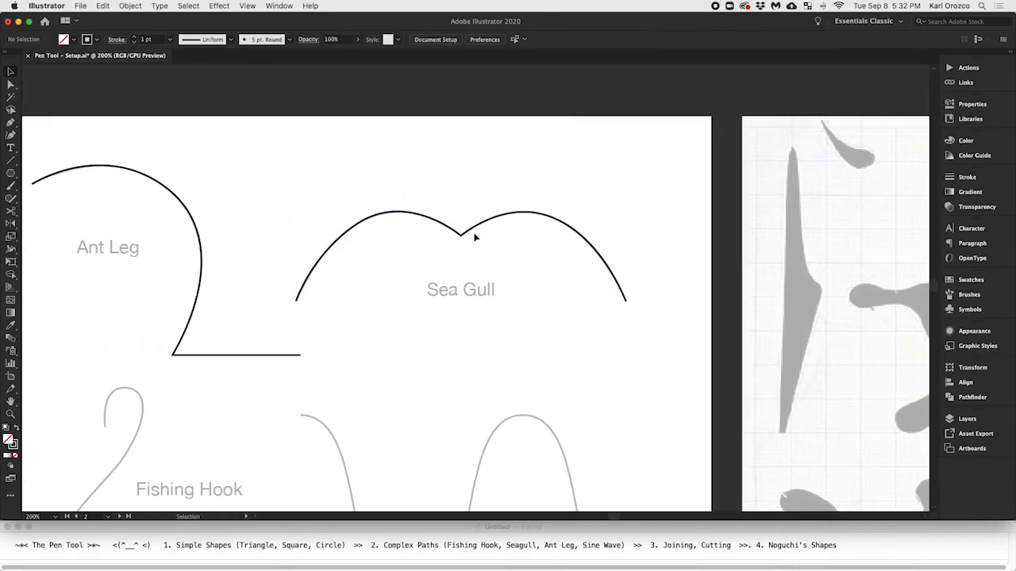
pyautogui.scroll(-1, 475, 241)
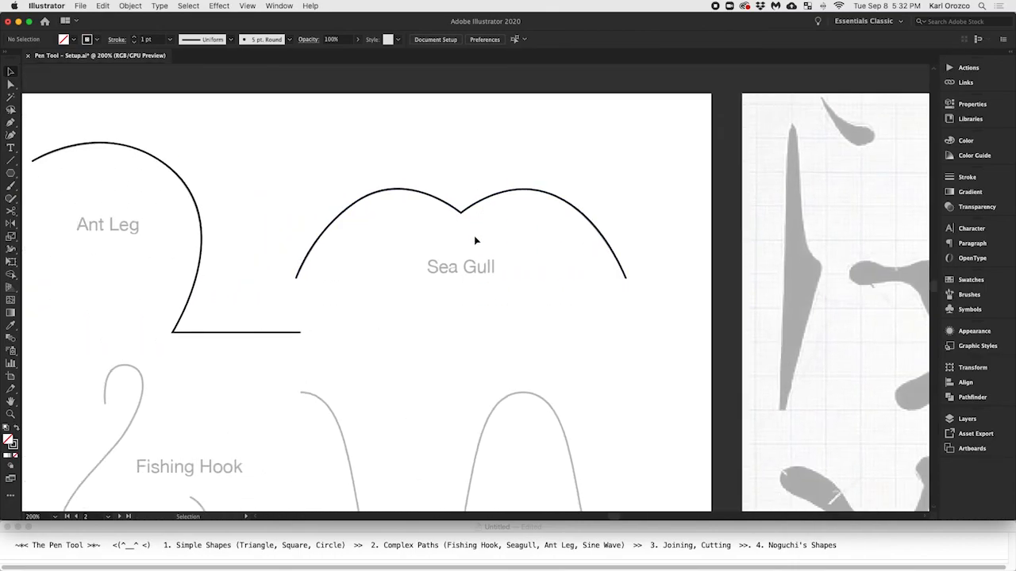
# Trace the Fishing Hook's small upper loop with the Pen tool, from its tip over the crown to a smooth anchor on the shank.
pyautogui.scroll(-4, 476, 240)
pyautogui.scroll(2, 476, 235)
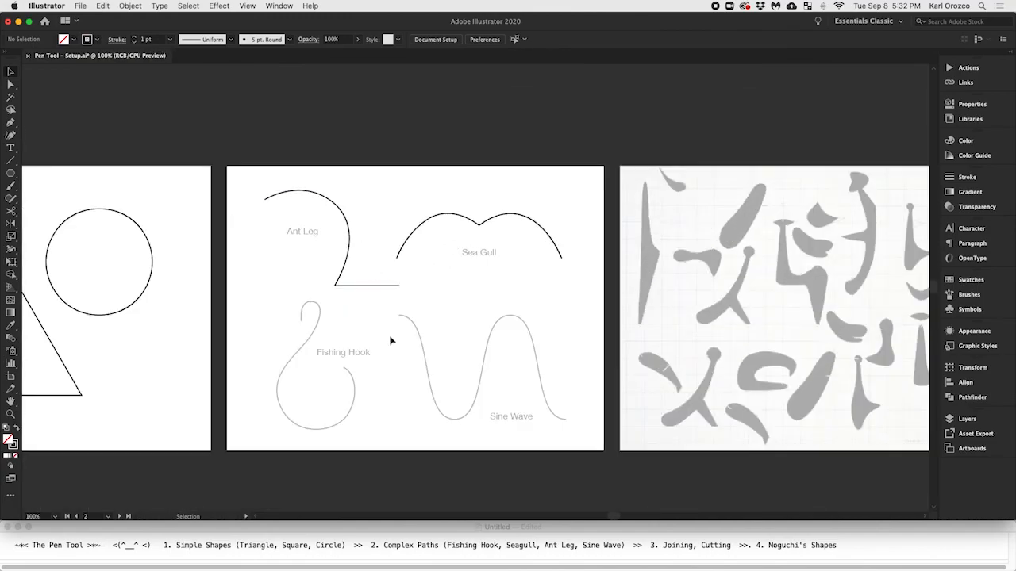
pyautogui.scroll(1, 403, 433)
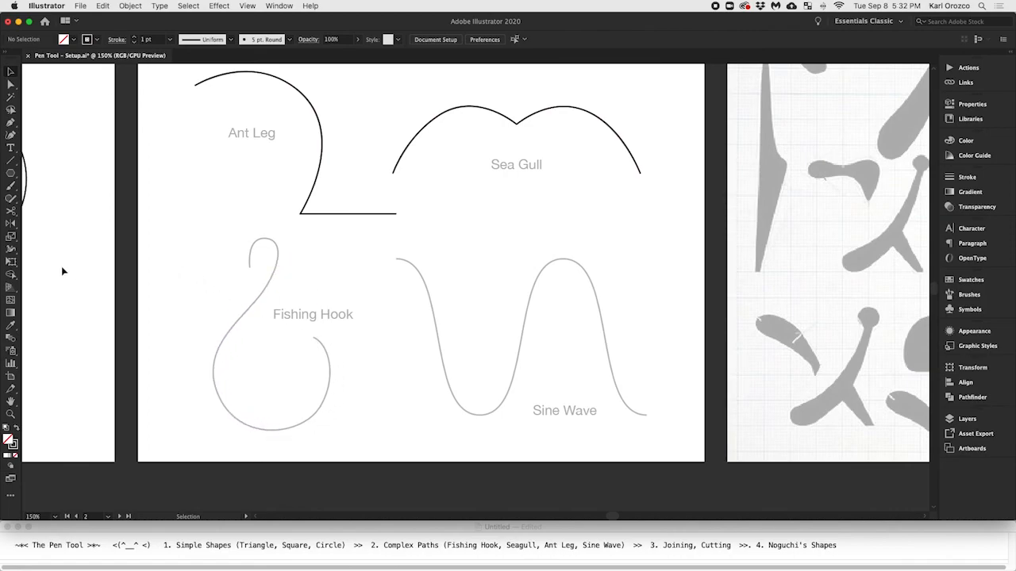
pyautogui.click(11, 122)
pyautogui.moveTo(251, 269); pyautogui.dragTo(280, 239)
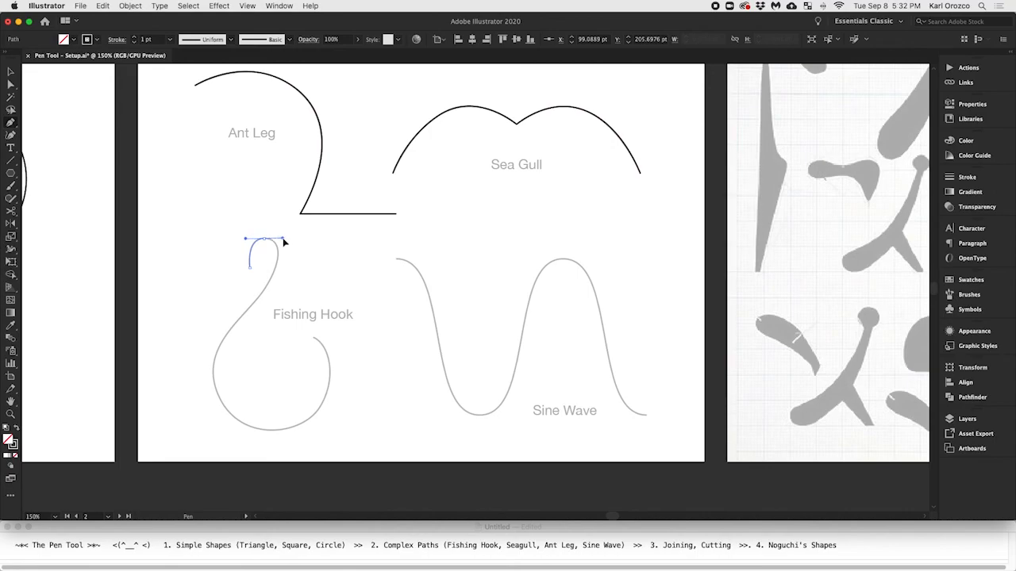
pyautogui.moveTo(283, 238); pyautogui.dragTo(278, 289)
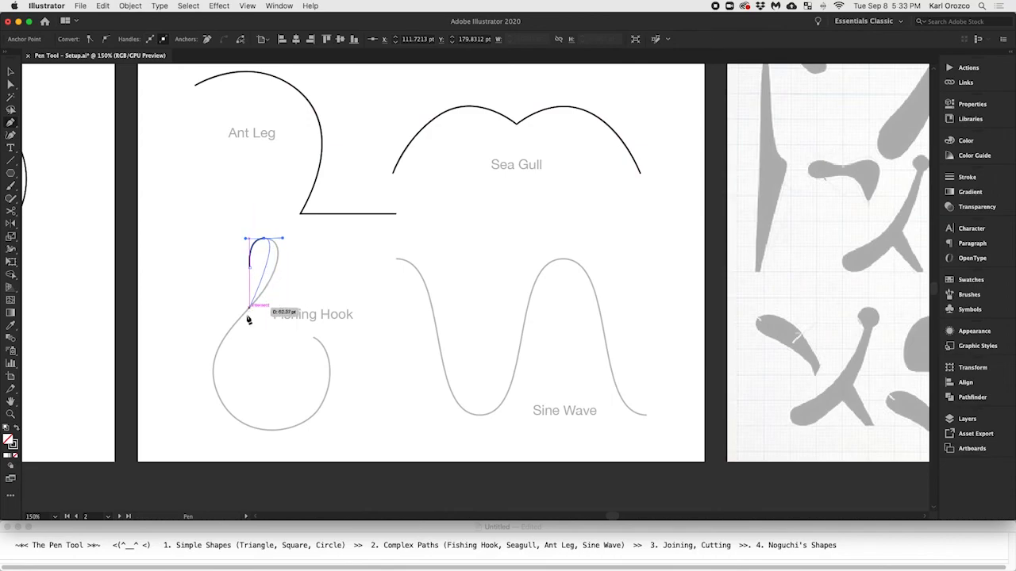
pyautogui.moveTo(263, 280); pyautogui.dragTo(277, 248)
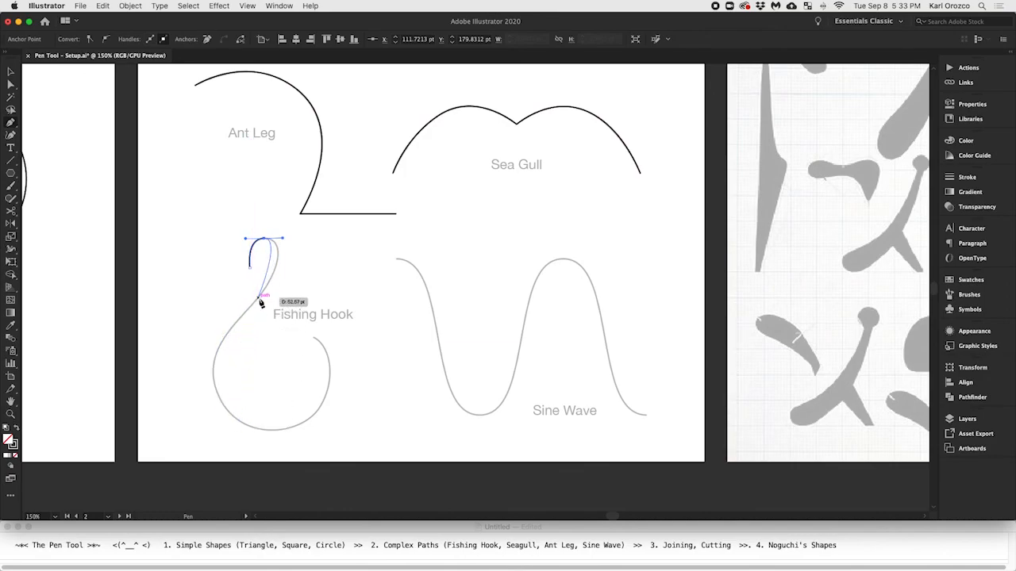
pyautogui.moveTo(259, 297); pyautogui.dragTo(233, 325)
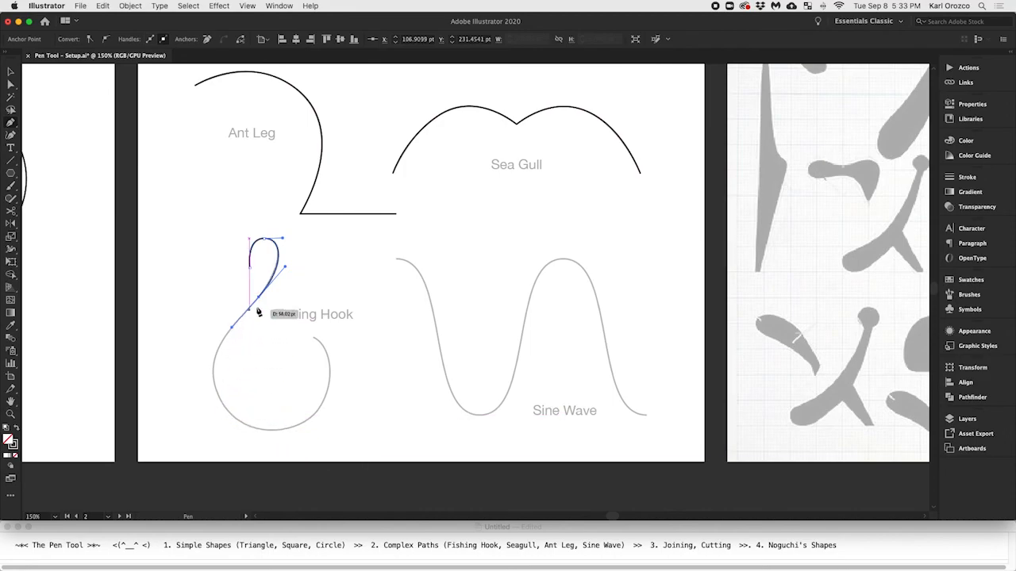
# Continue the Fishing Hook path around the large bowl with smooth anchors to the inner end, and deselect the tracing.
pyautogui.moveTo(224, 408); pyautogui.dragTo(255, 454)
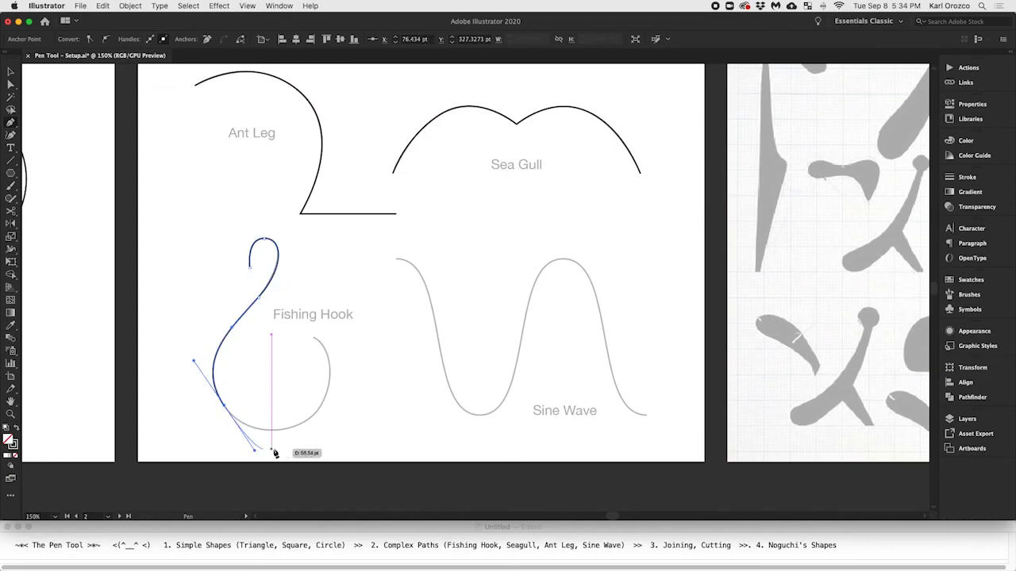
pyautogui.scroll(2, 286, 413)
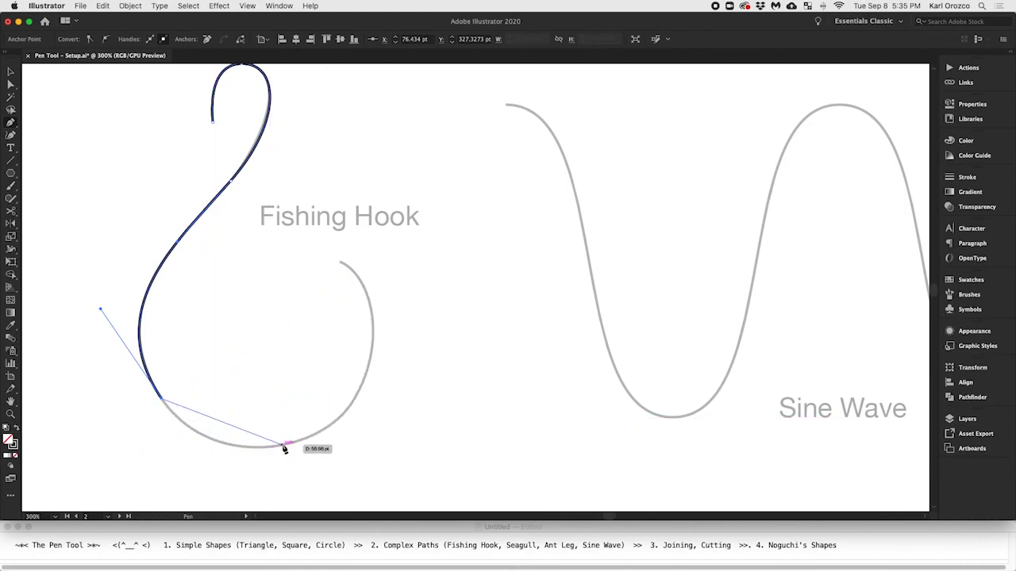
pyautogui.moveTo(286, 447); pyautogui.dragTo(369, 427)
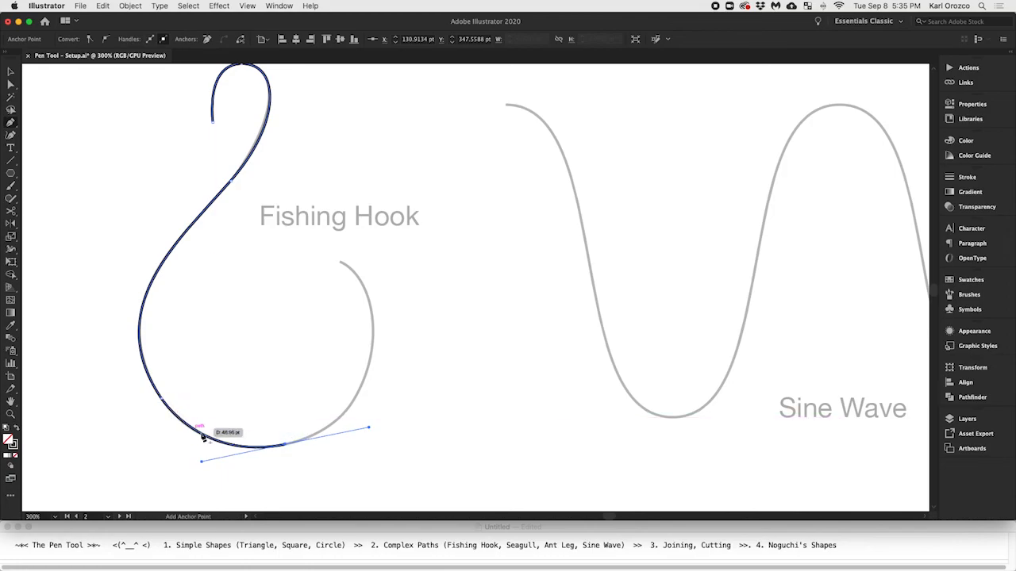
pyautogui.click(375, 336)
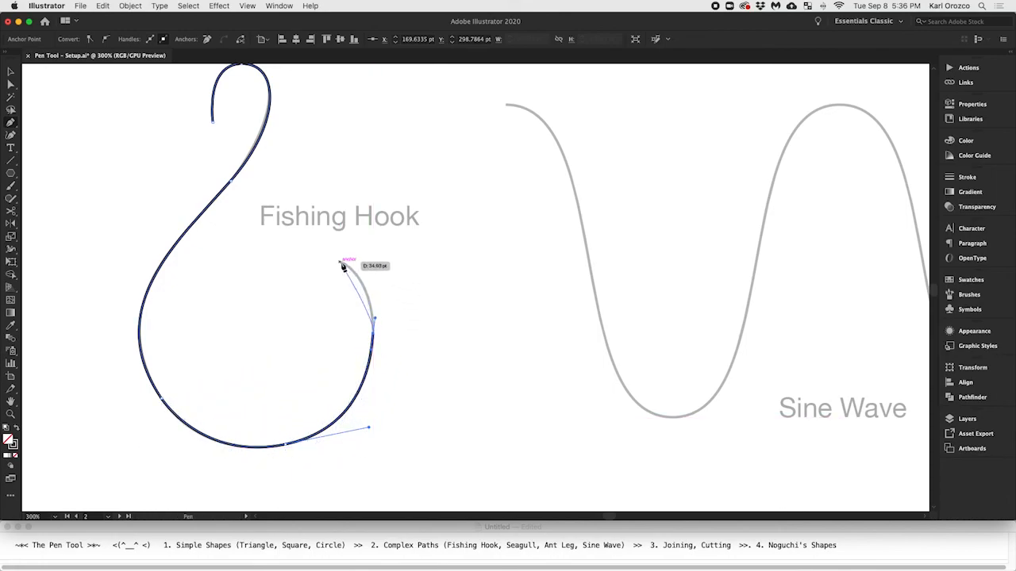
pyautogui.moveTo(339, 265); pyautogui.dragTo(314, 252)
pyautogui.press('v')
pyautogui.click(294, 310)
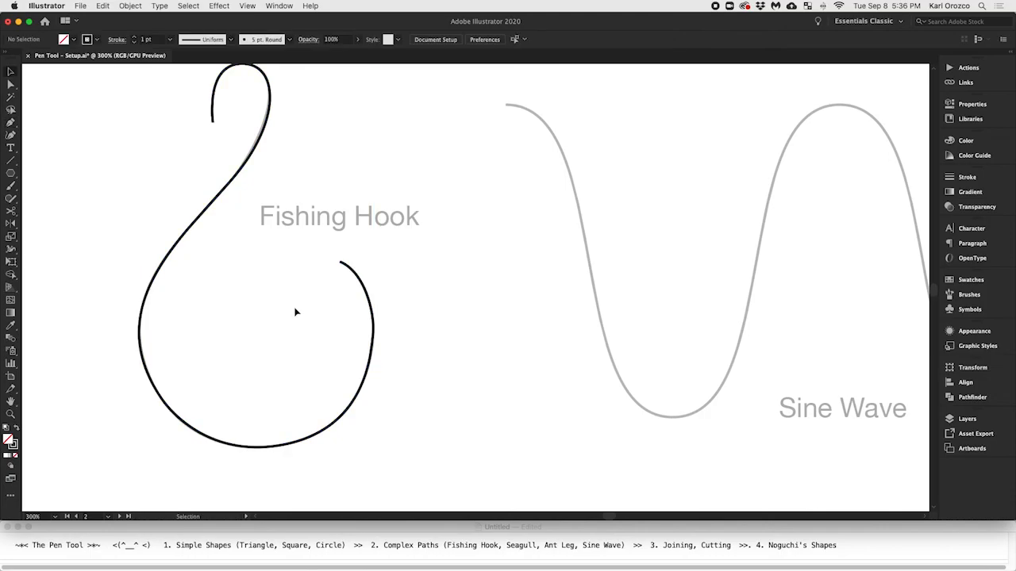
# Reposition the anchor on the right side of the Fishing Hook's bowl onto the grey guide with the Direct Selection tool.
pyautogui.press('super+minus')
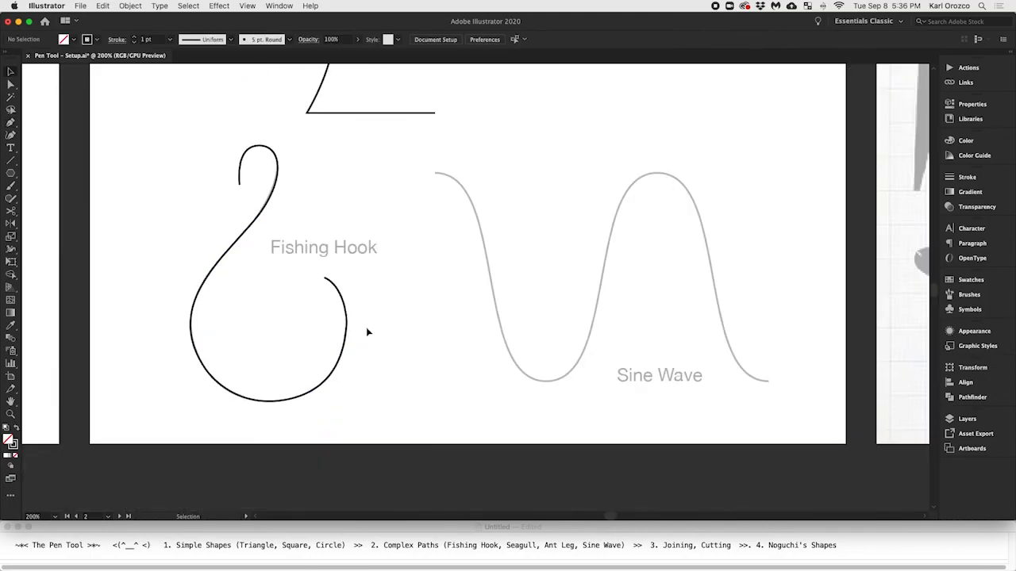
pyautogui.scroll(2, 366, 328)
pyautogui.press('a')
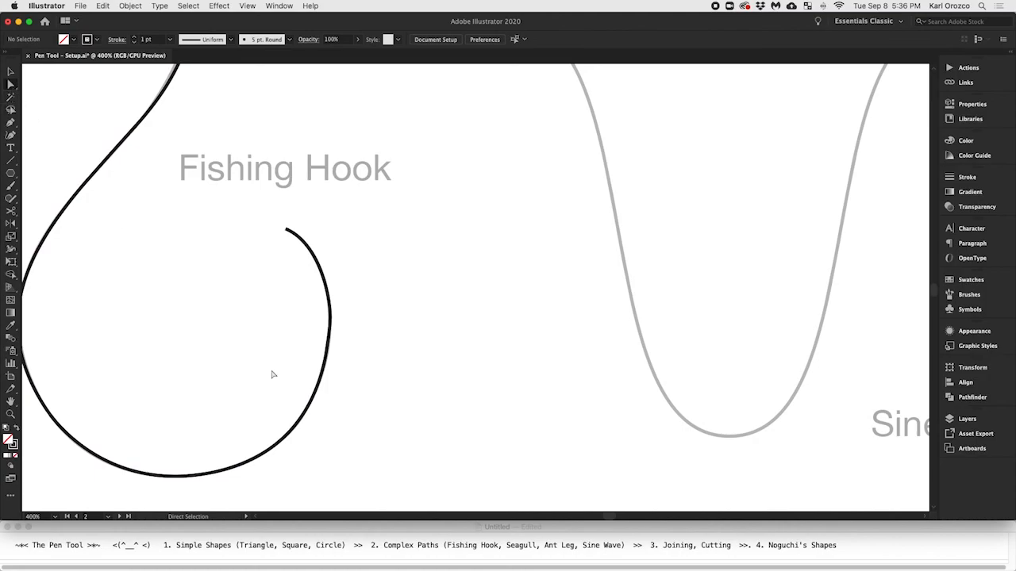
pyautogui.click(303, 426)
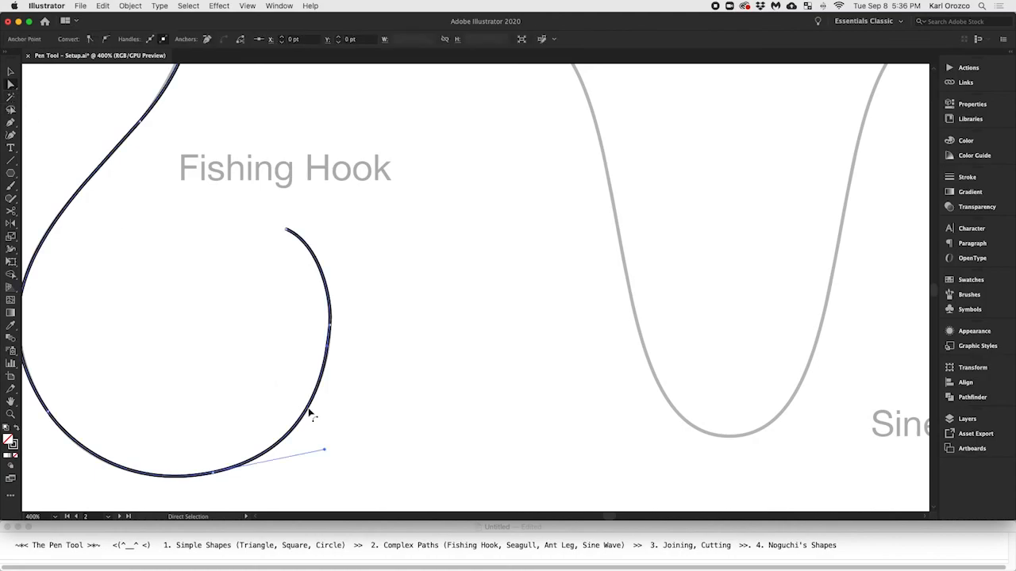
pyautogui.click(333, 327)
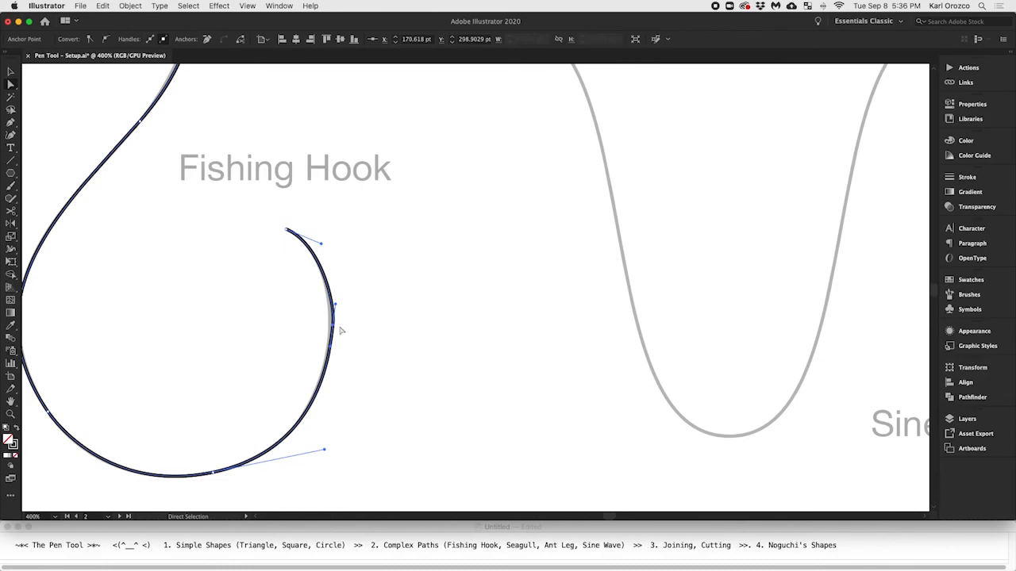
pyautogui.click(342, 329)
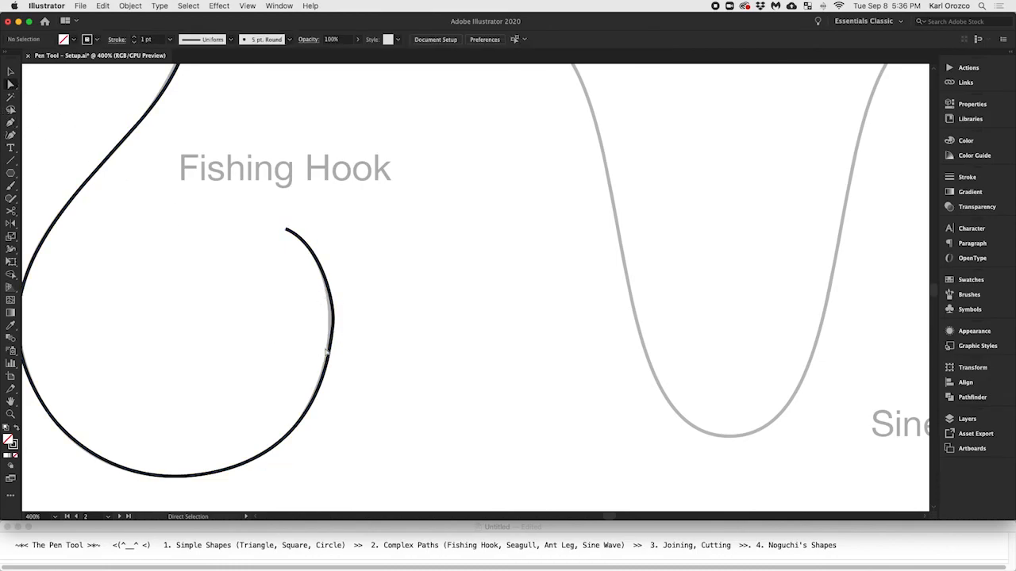
pyautogui.click(335, 322)
pyautogui.click(340, 328)
pyautogui.click(334, 327)
pyautogui.moveTo(333, 327); pyautogui.dragTo(330, 329)
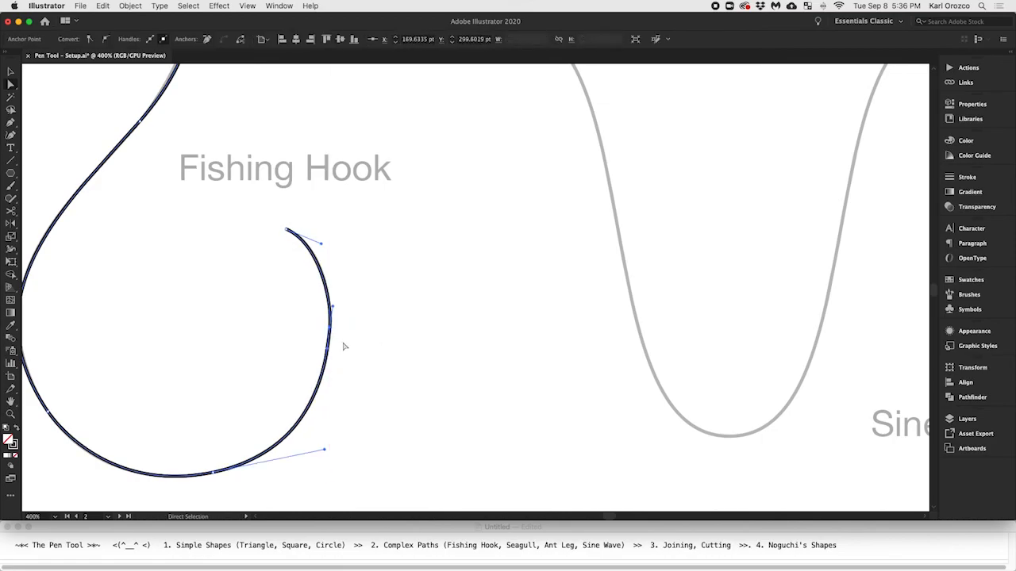
# Lengthen and straighten the direction handle of the bowl's right-side anchor to near vertical, and deselect the Fishing Hook path.
pyautogui.click(343, 345)
pyautogui.click(331, 333)
pyautogui.moveTo(333, 308); pyautogui.dragTo(332, 296)
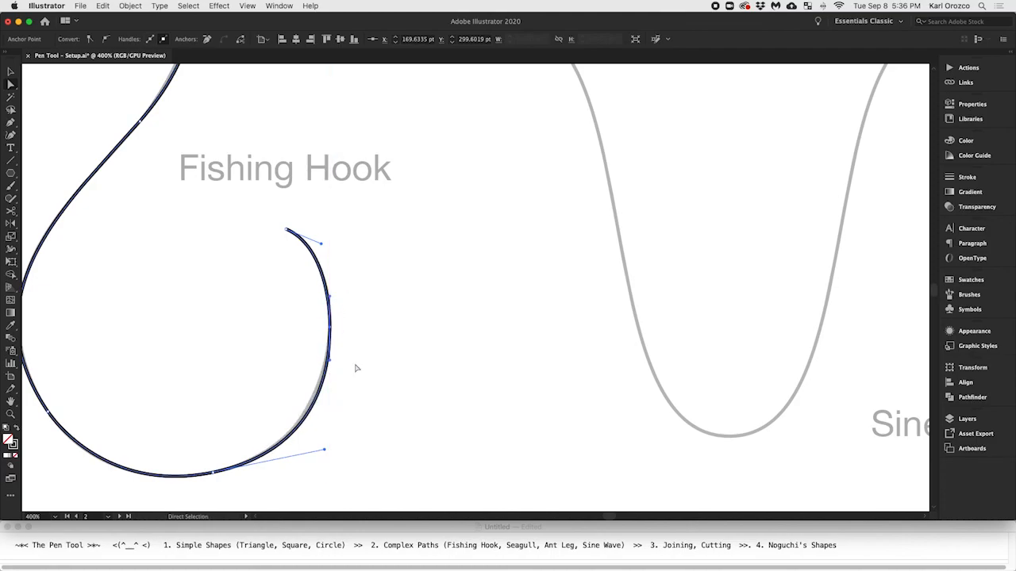
pyautogui.click(356, 367)
pyautogui.press('super+minus')
pyautogui.scroll(-2, 356, 368)
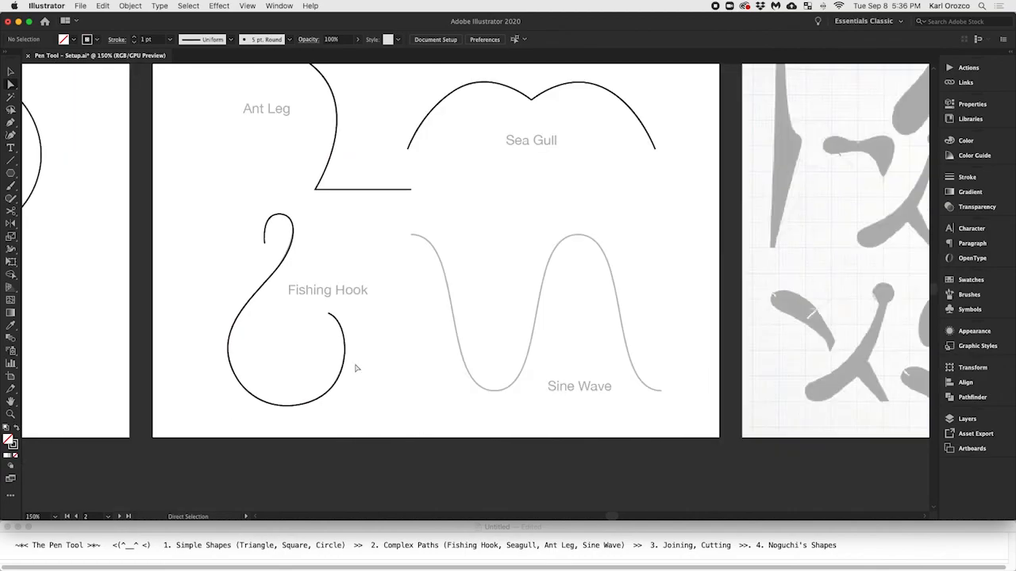
# Switch to the Pen tool for tracing the Sine Wave template.
pyautogui.hscroll(5, 413, 366)
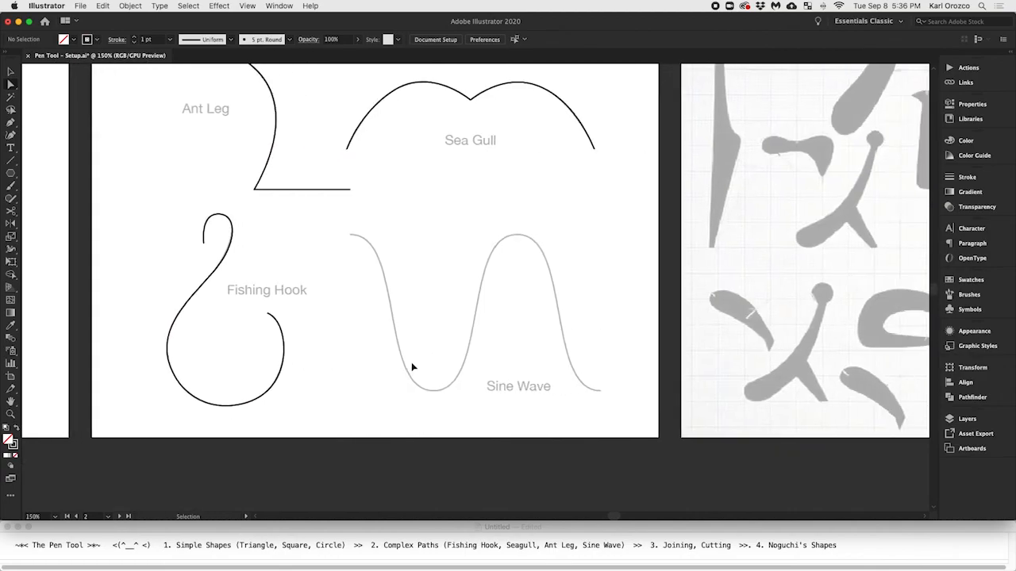
pyautogui.scroll(2, 413, 366)
pyautogui.scroll(-1, 412, 367)
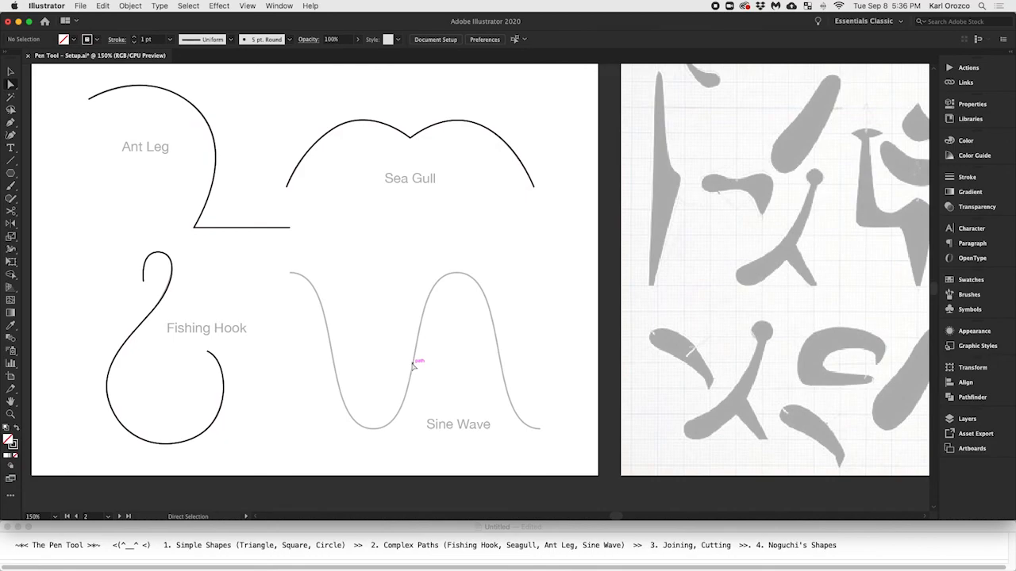
pyautogui.moveTo(13, 162); pyautogui.dragTo(16, 148)
pyautogui.click(12, 123)
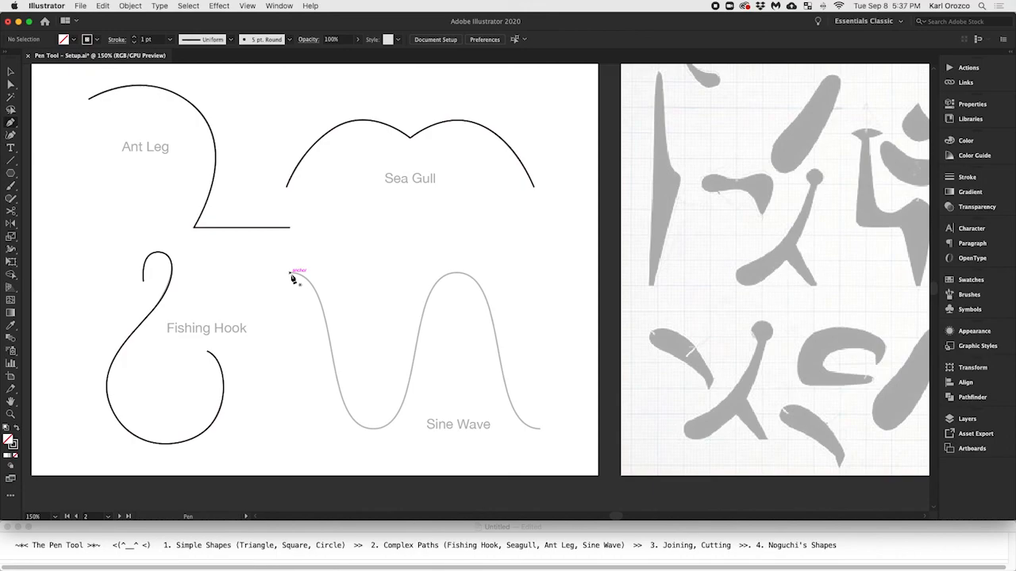
pyautogui.click(270, 312)
pyautogui.moveTo(305, 363); pyautogui.dragTo(370, 335)
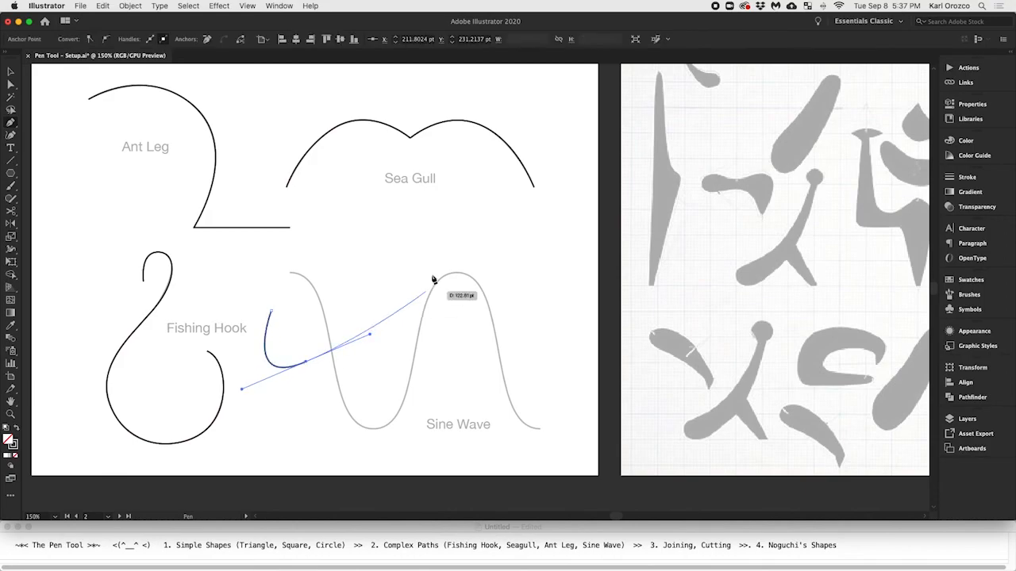
pyautogui.click(421, 219)
pyautogui.press('super+z')
pyautogui.press('super+z')
pyautogui.press('super+z')
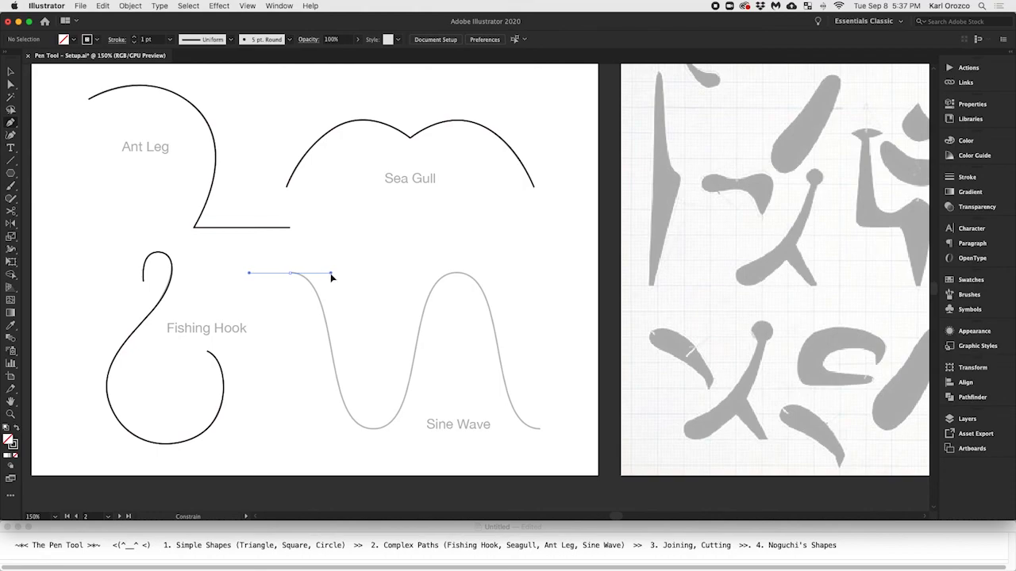
# Trace the Sine Wave's first descent with horizontal handles on the left end anchor and on the anchor at the trough.
pyautogui.moveTo(329, 273)
pyautogui.mouseDown()
pyautogui.moveTo(290, 274)
pyautogui.moveTo(365, 379)
pyautogui.moveTo(333, 249)
pyautogui.moveTo(330, 273)
pyautogui.mouseUp()
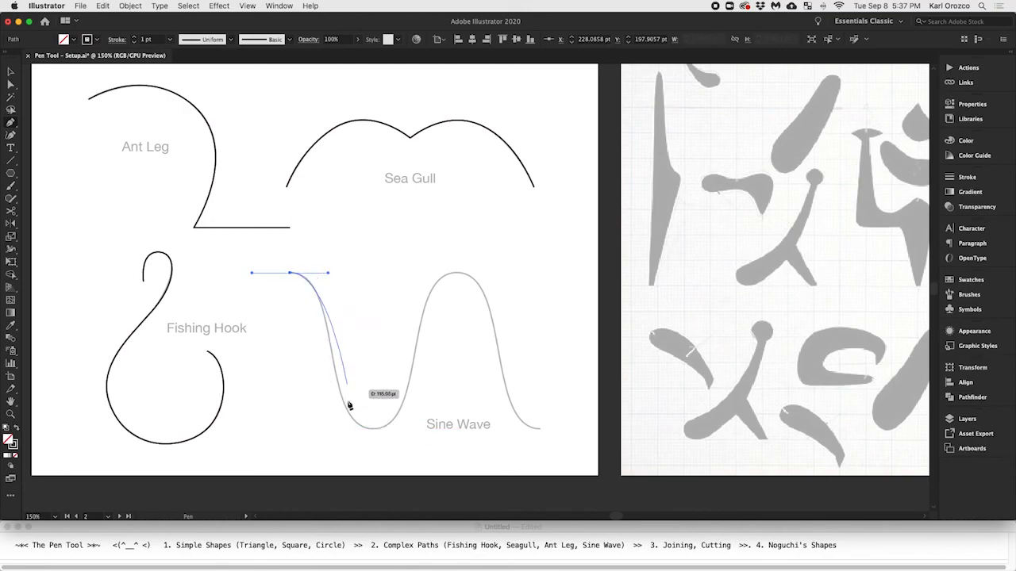
pyautogui.moveTo(288, 274); pyautogui.dragTo(328, 273)
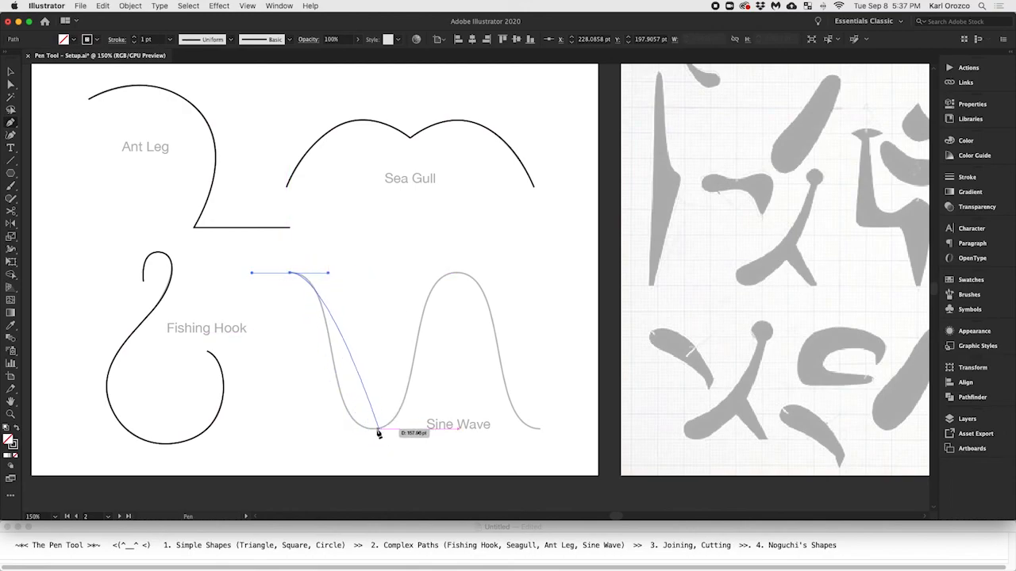
pyautogui.moveTo(373, 429); pyautogui.dragTo(406, 436)
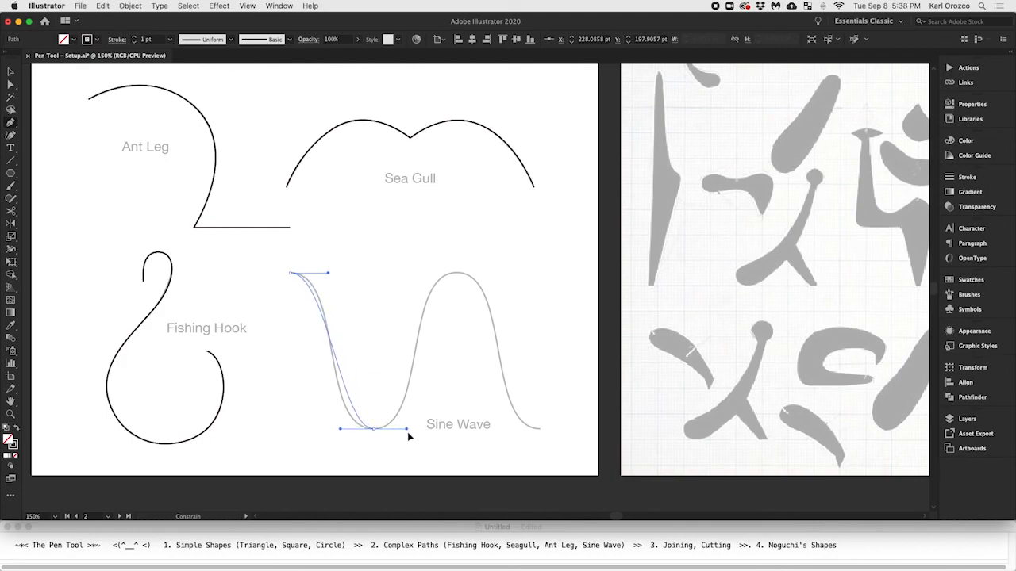
pyautogui.press('super+z')
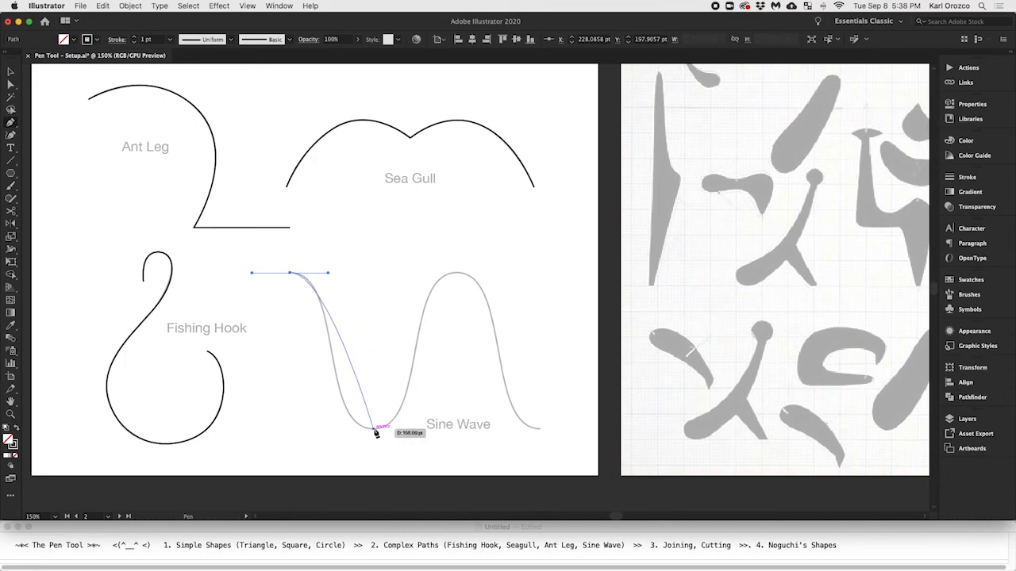
pyautogui.moveTo(374, 431); pyautogui.dragTo(427, 439)
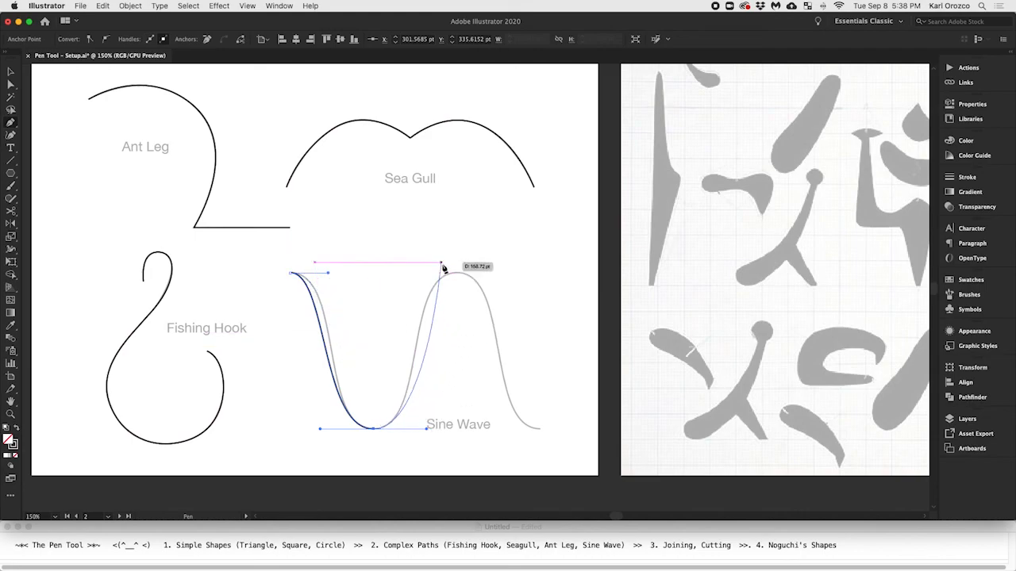
# Extend the Sine Wave path with horizontally handled anchors at the crest and the right end, and deselect it.
pyautogui.moveTo(458, 275); pyautogui.dragTo(511, 274)
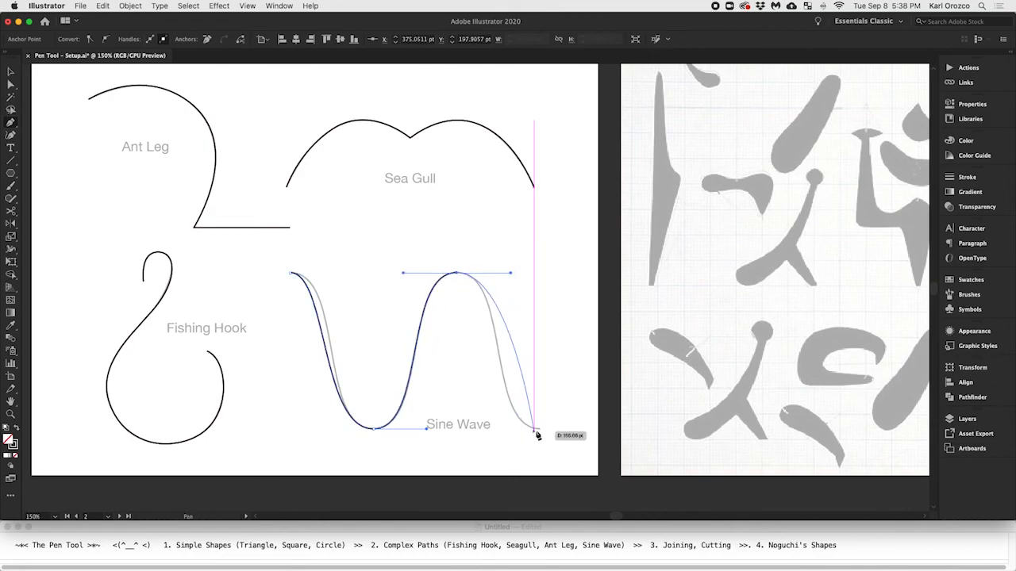
pyautogui.moveTo(540, 431); pyautogui.dragTo(599, 443)
pyautogui.press('v')
pyautogui.click(546, 377)
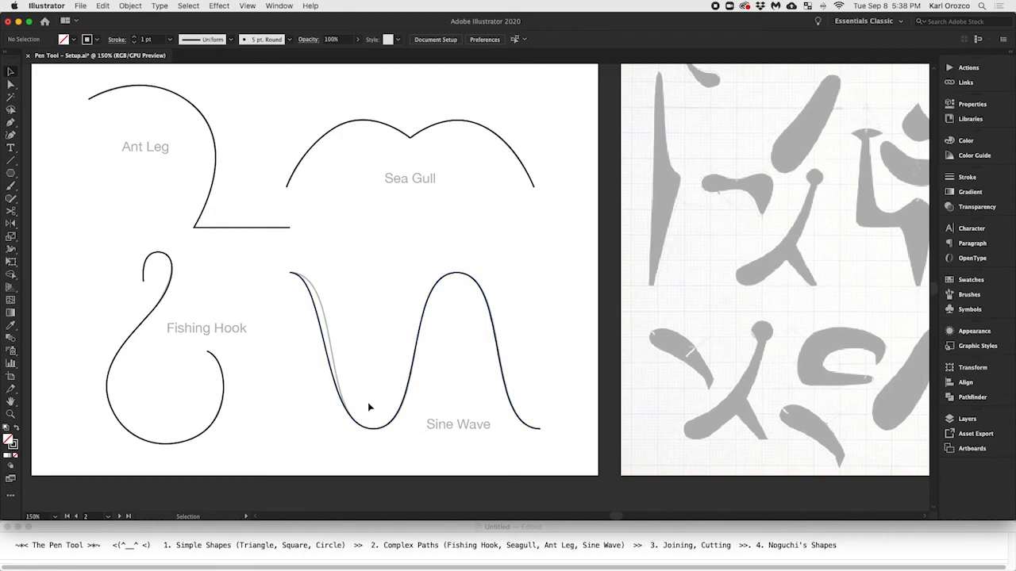
# Inspect the direction handles of the Sine Wave's trough and crest anchors with the Direct Selection tool.
pyautogui.press('a')
pyautogui.click(372, 429)
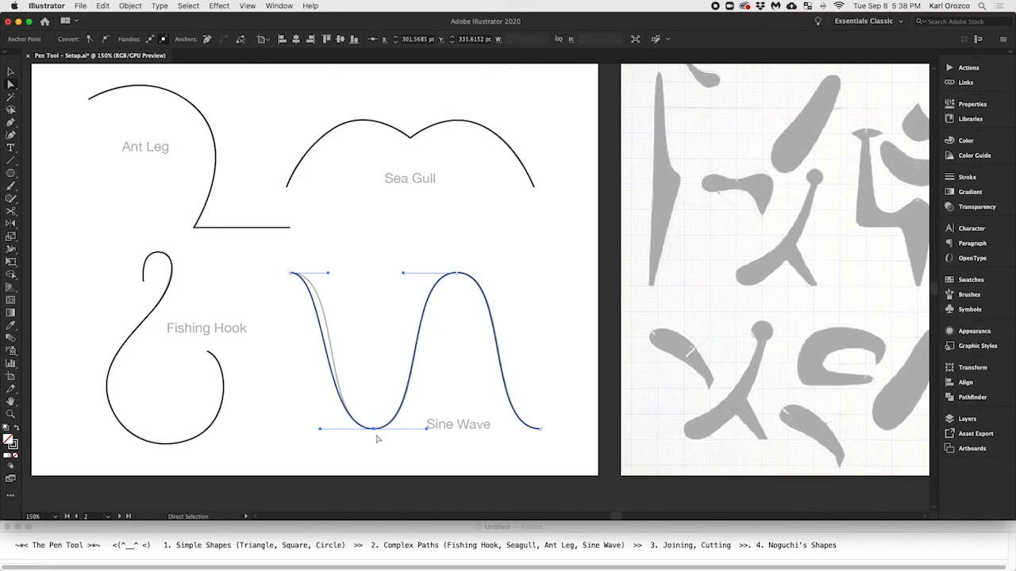
pyautogui.click(458, 274)
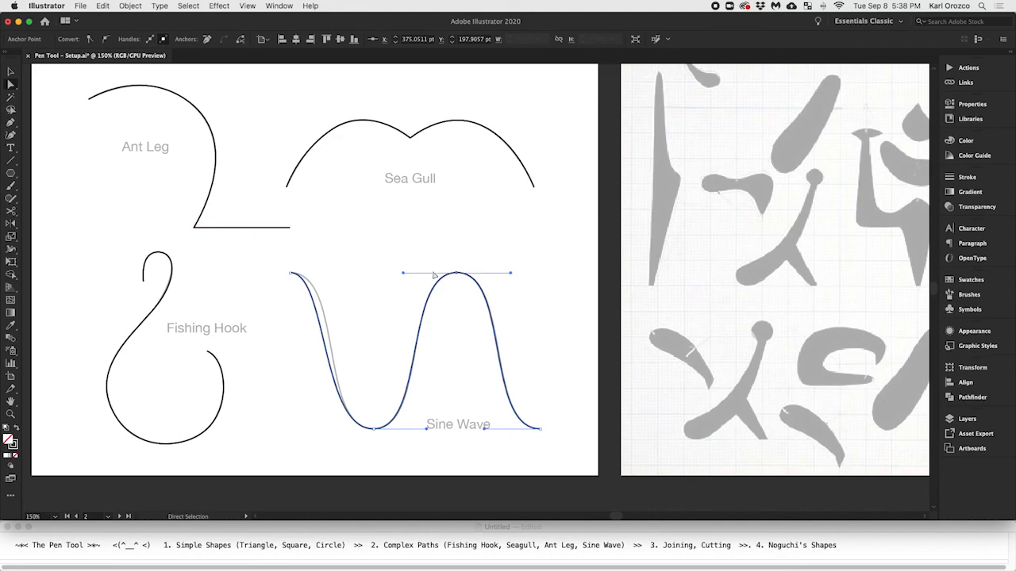
pyautogui.click(394, 435)
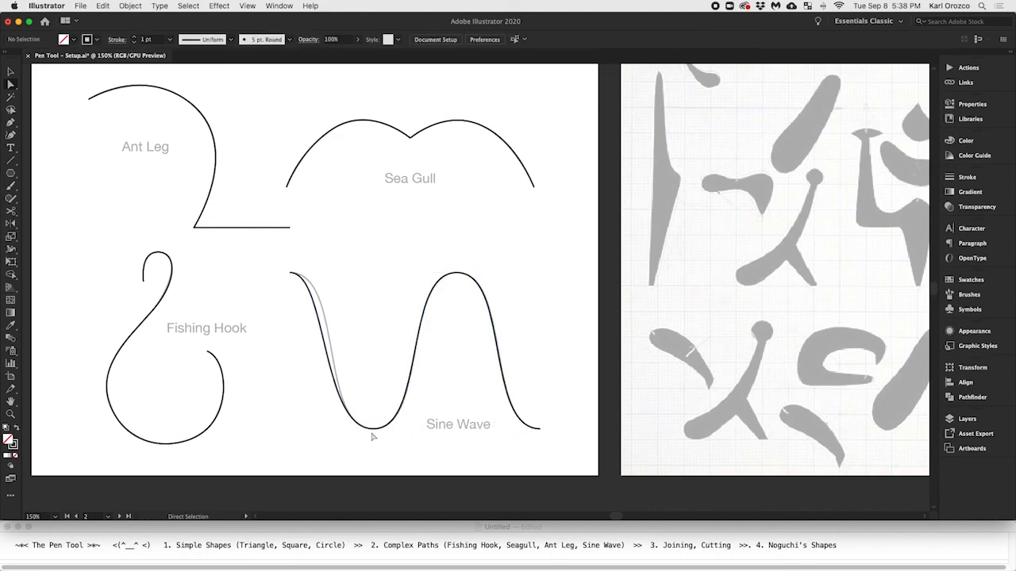
# Lengthen the inner horizontal handle of the Sine Wave's left end anchor to fit the first descent to the grey guide, and deselect.
pyautogui.click(291, 273)
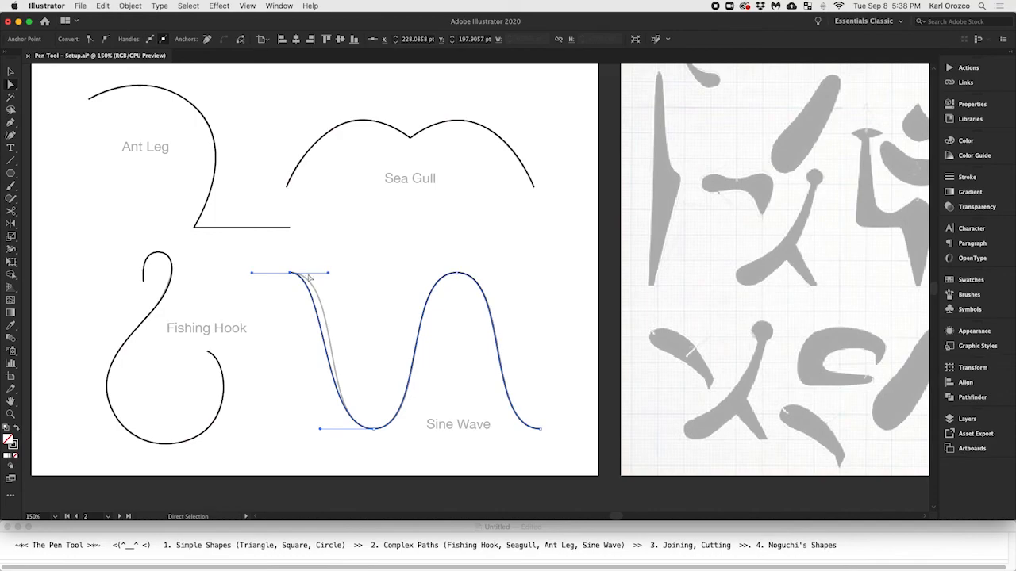
pyautogui.moveTo(329, 273); pyautogui.dragTo(347, 277)
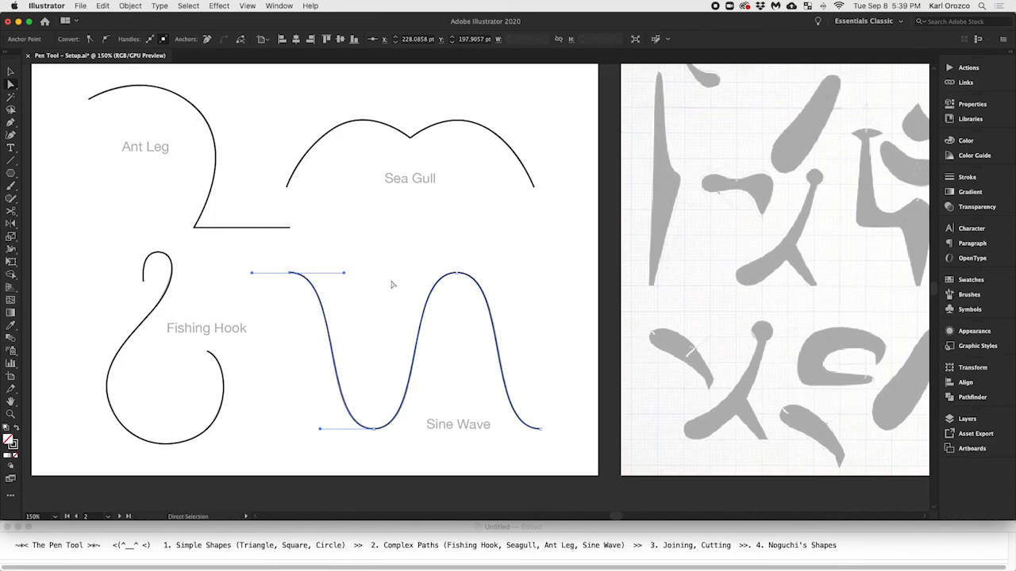
pyautogui.click(392, 284)
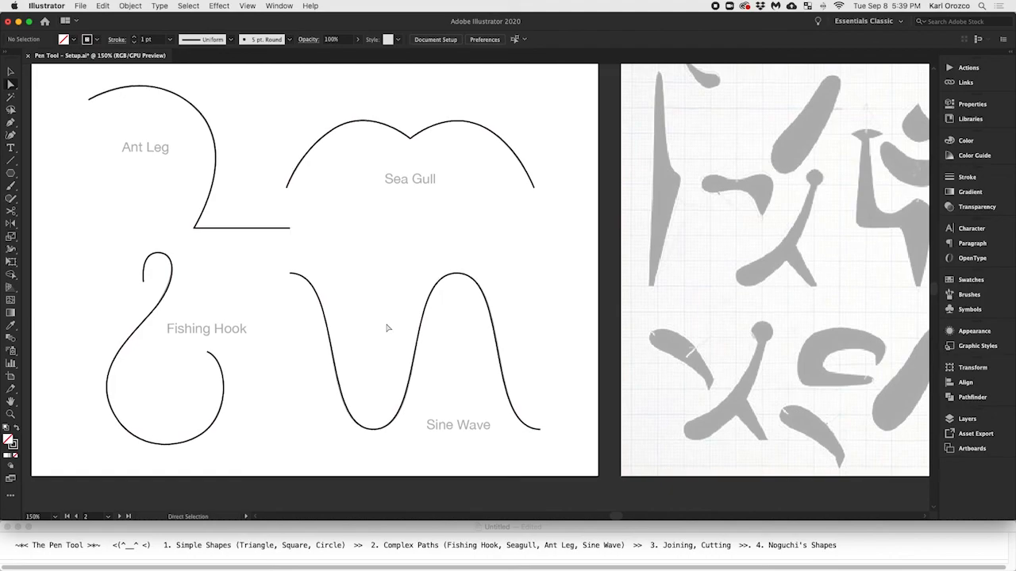
pyautogui.scroll(1, 406, 336)
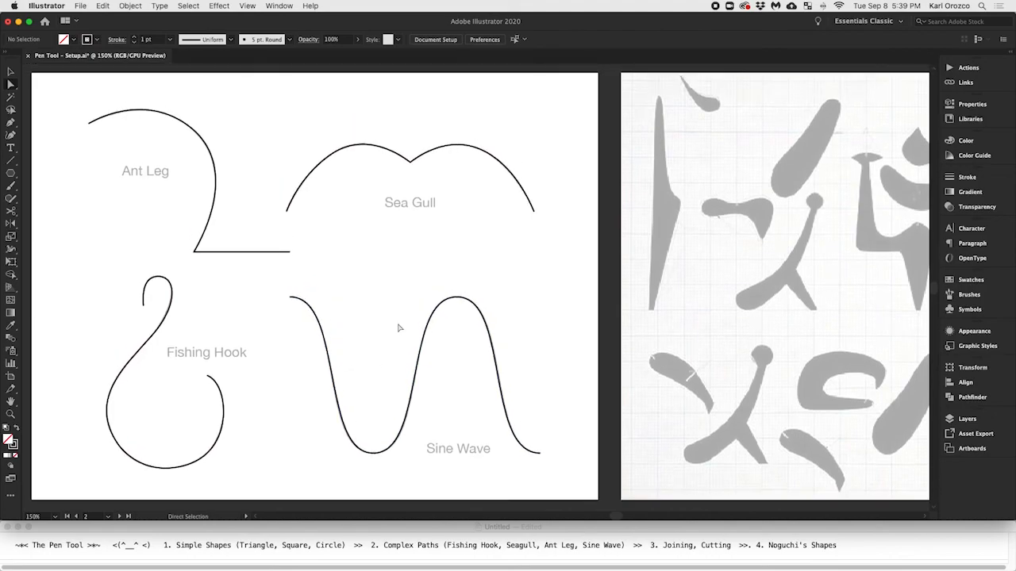
pyautogui.hscroll(-5, 388, 312)
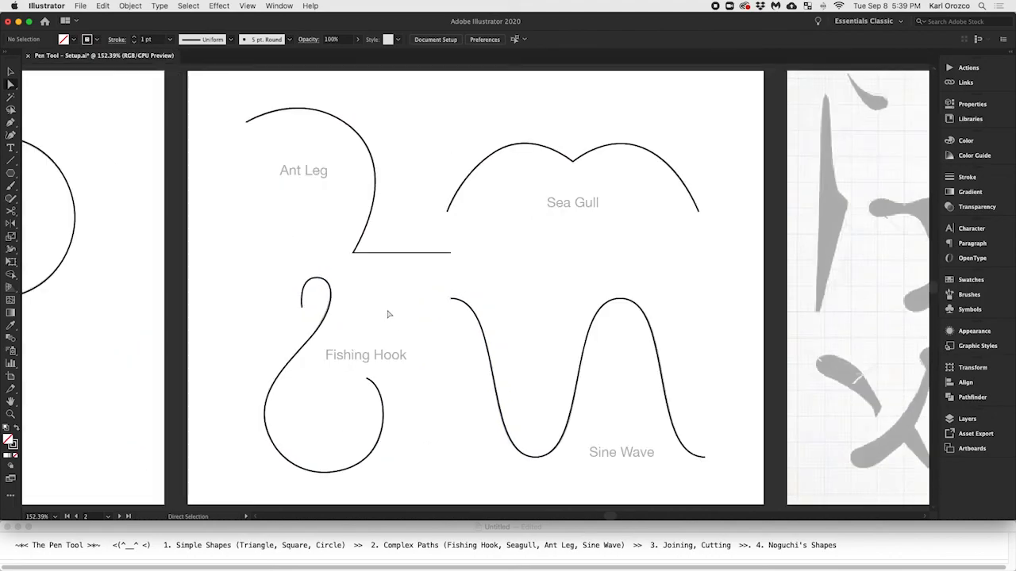